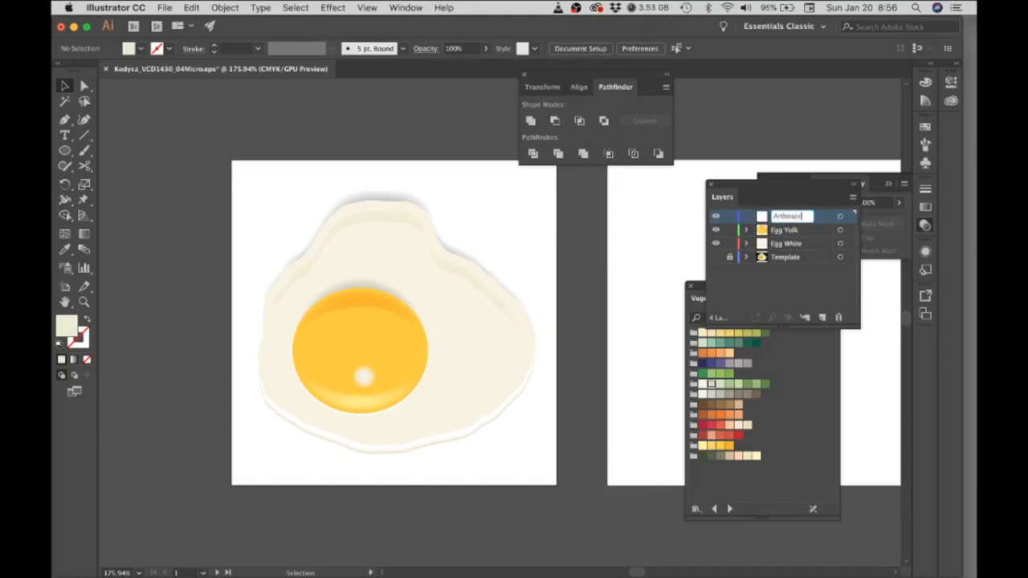
# Name the new layer Artboard 1 and nest the Egg Yolk, Egg White and Template layers inside it.
pyautogui.write('1')
pyautogui.press('Return')
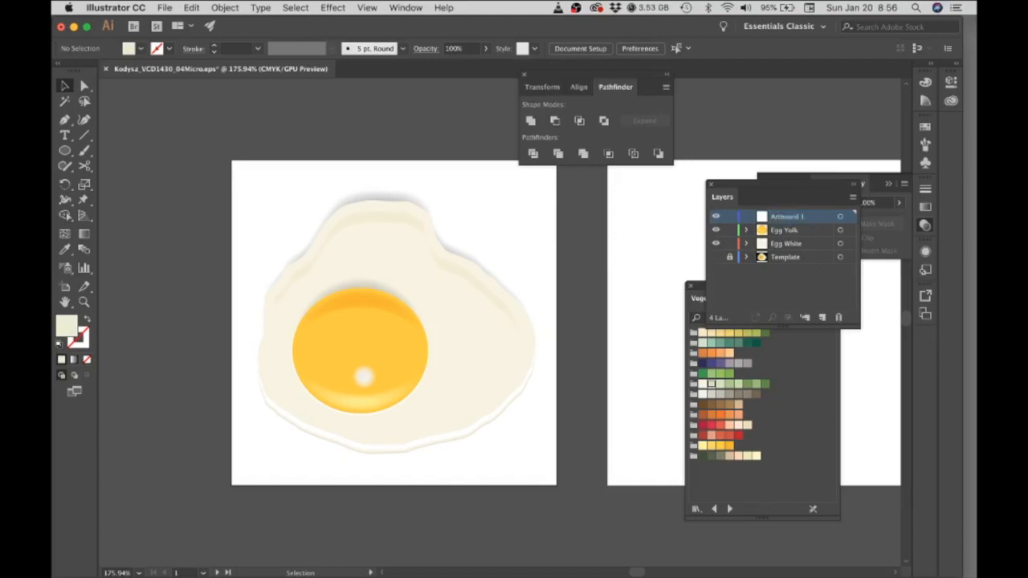
pyautogui.click(800, 232)
pyautogui.keyDown('shift'); pyautogui.click(790, 260); pyautogui.keyUp('shift')
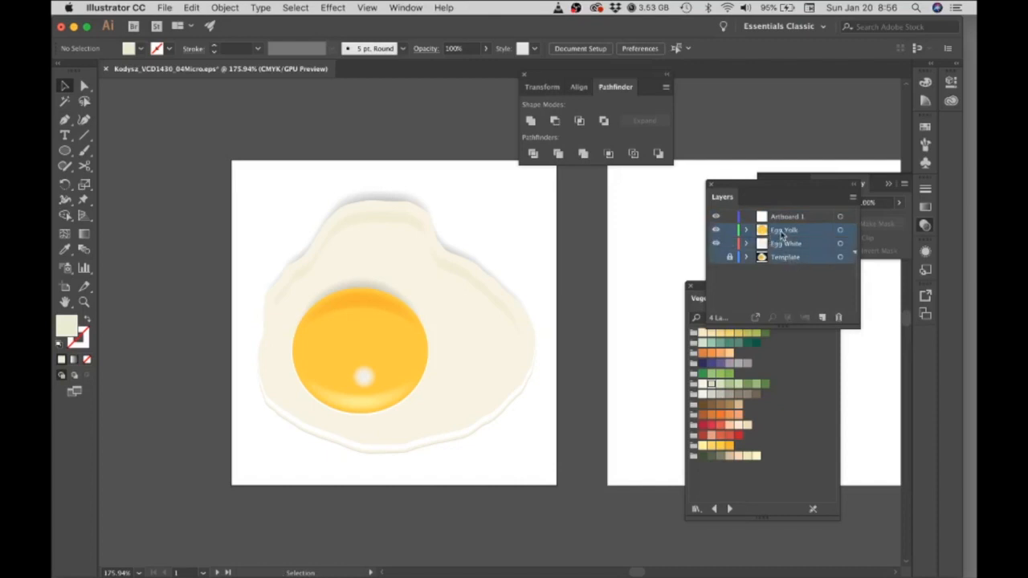
pyautogui.moveTo(783, 232); pyautogui.dragTo(781, 217)
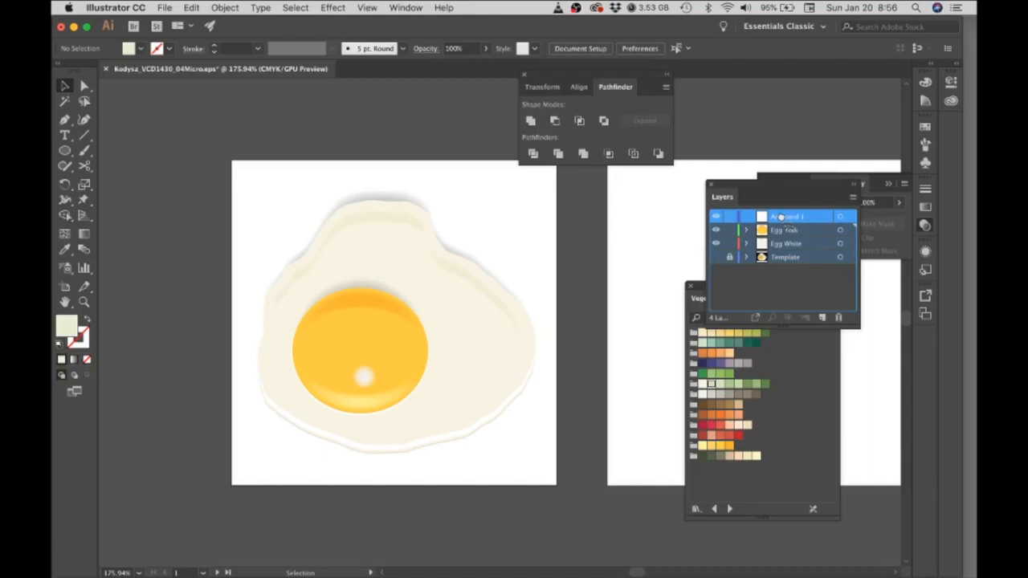
pyautogui.moveTo(781, 217); pyautogui.dragTo(782, 218)
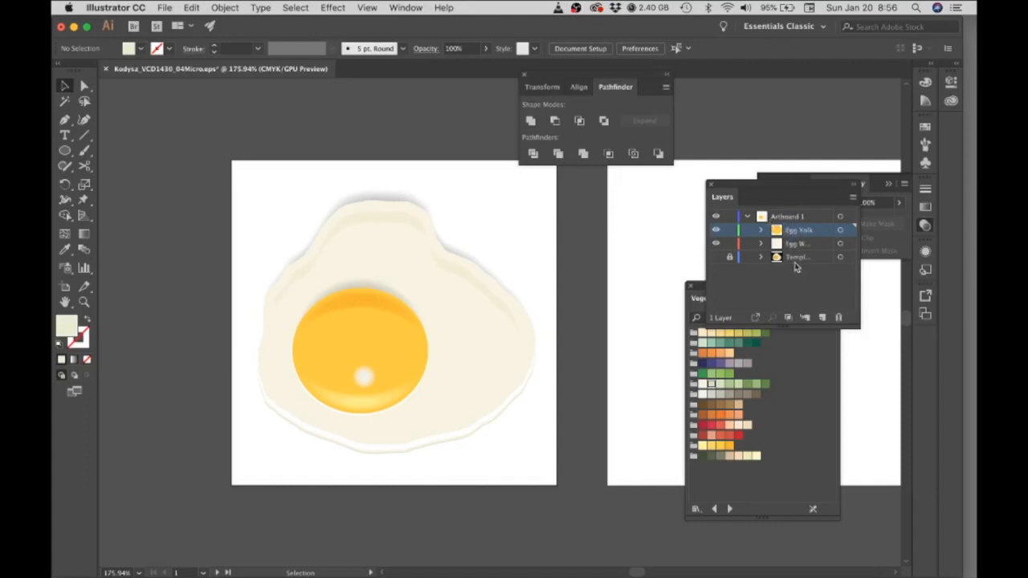
# Collapse the Artboard 1 layer and toggle its visibility off and back on.
pyautogui.click(748, 219)
pyautogui.click(717, 217)
pyautogui.click(717, 217)
pyautogui.click(717, 218)
pyautogui.click(717, 218)
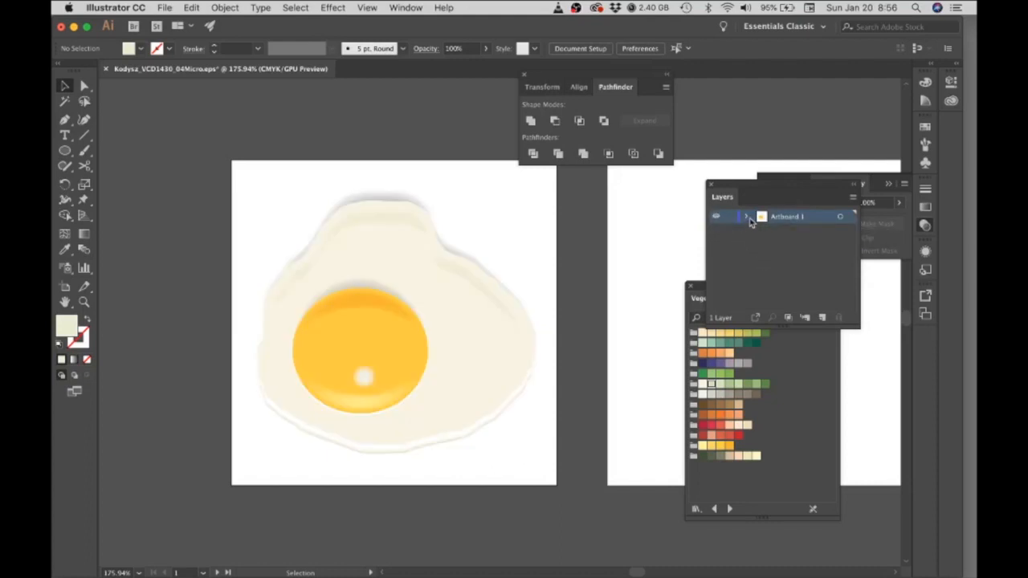
# Lock the Artboard 1 layer to protect the egg artwork.
pyautogui.press('space')
pyautogui.moveTo(656, 248); pyautogui.dragTo(374, 268)
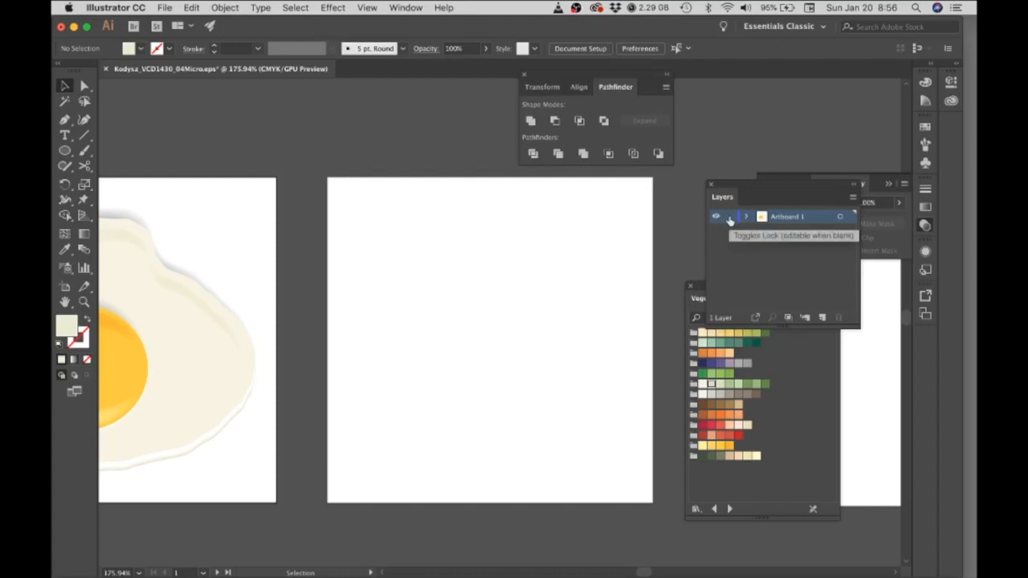
pyautogui.click(729, 218)
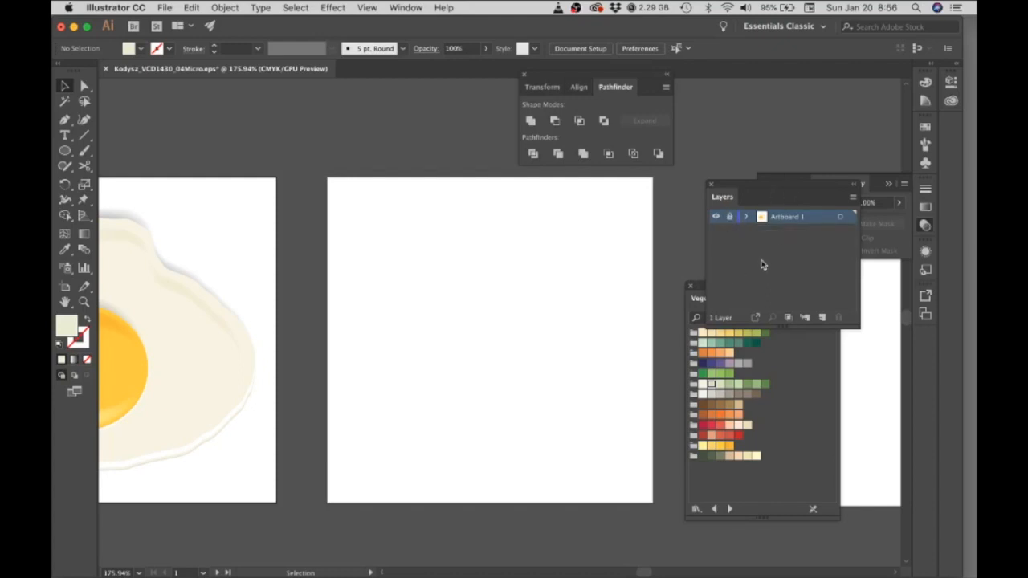
# Create a new layer above Artboard 1 and name it Template.
pyautogui.moveTo(583, 293); pyautogui.dragTo(571, 308)
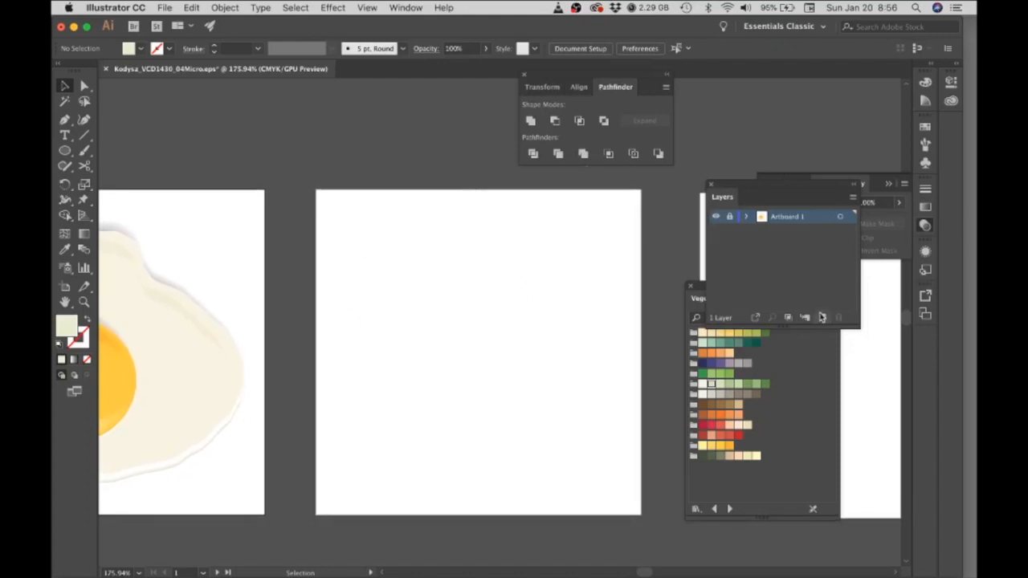
pyautogui.click(823, 318)
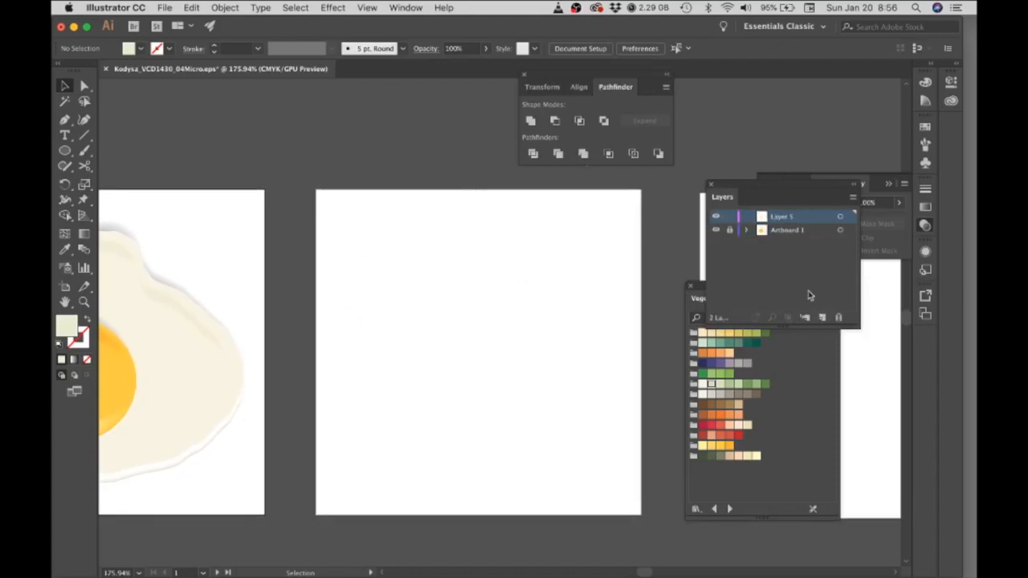
pyautogui.doubleClick(778, 217)
pyautogui.write('T')
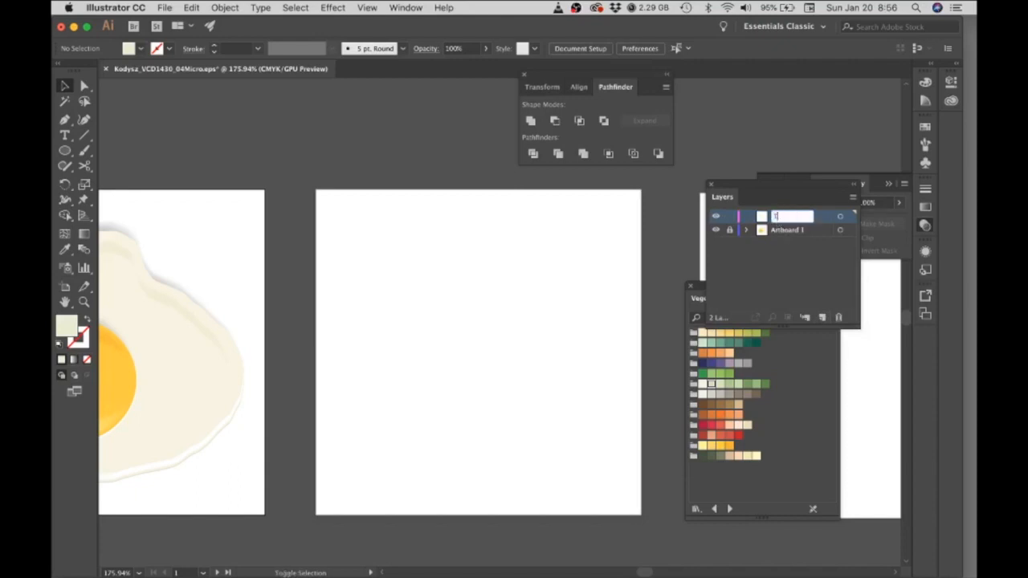
pyautogui.write('emplate')
pyautogui.press('Return')
# Create another layer named Artwork above the Template layer and lock it.
pyautogui.click(822, 318)
pyautogui.doubleClick(779, 217)
pyautogui.write('Artwork')
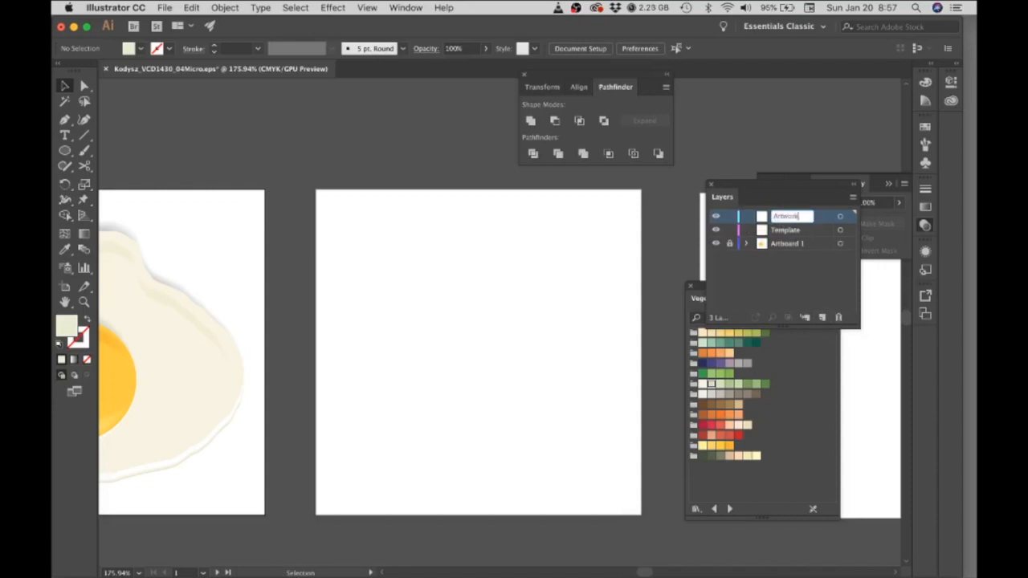
pyautogui.press('Return')
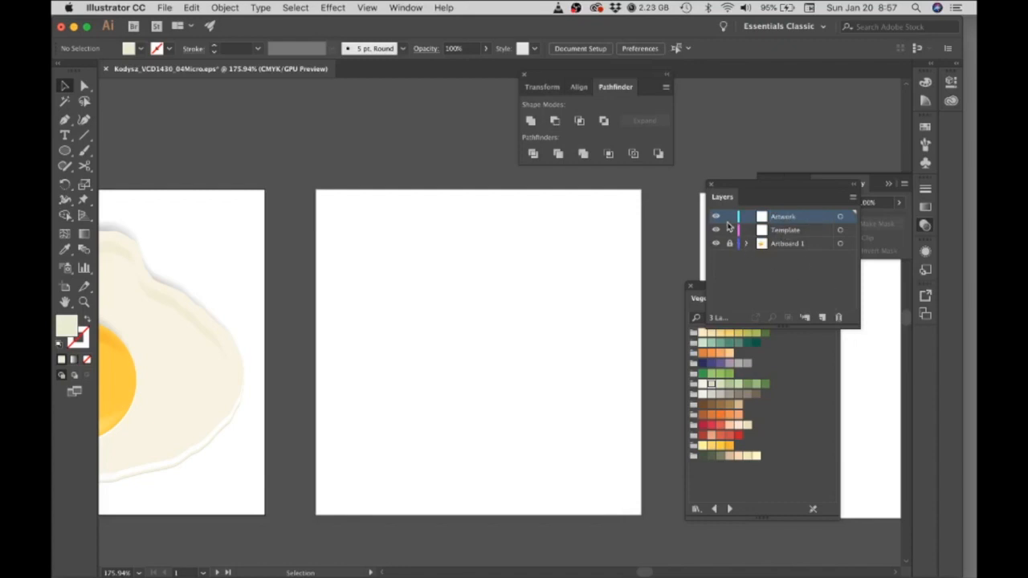
pyautogui.click(730, 217)
# Place the bacon and peanut butter toast photo on the Template layer, starting at the second artboard's upper-left corner.
pyautogui.click(788, 232)
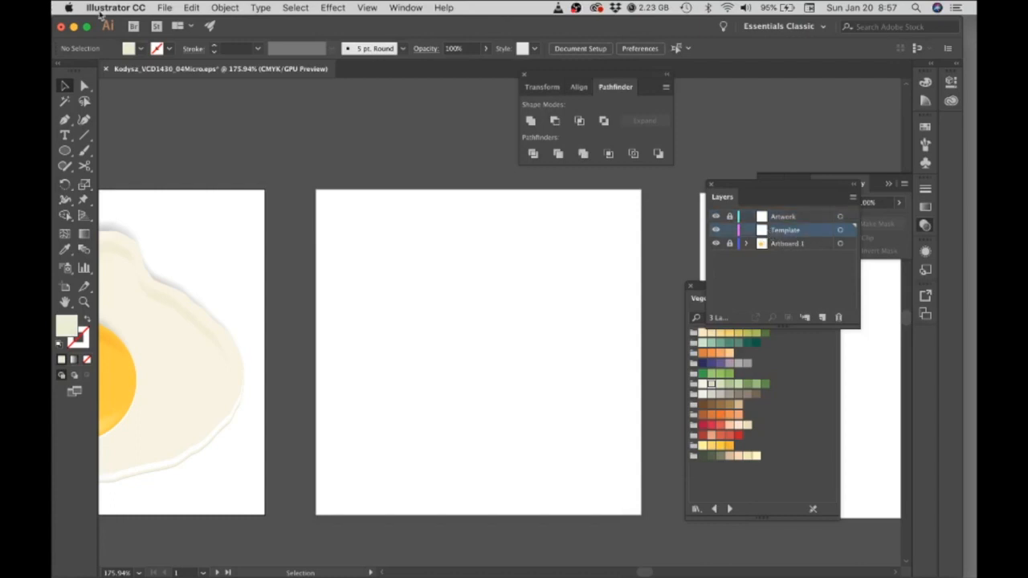
pyautogui.scroll(-1, 481, 241)
pyautogui.click(164, 8)
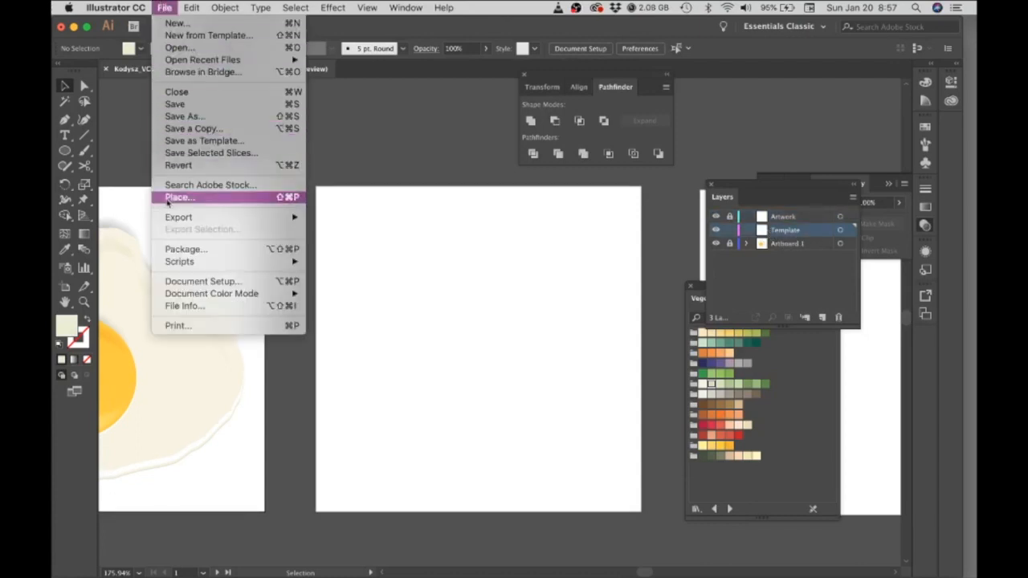
pyautogui.click(169, 197)
pyautogui.doubleClick(335, 98)
pyautogui.click(318, 190)
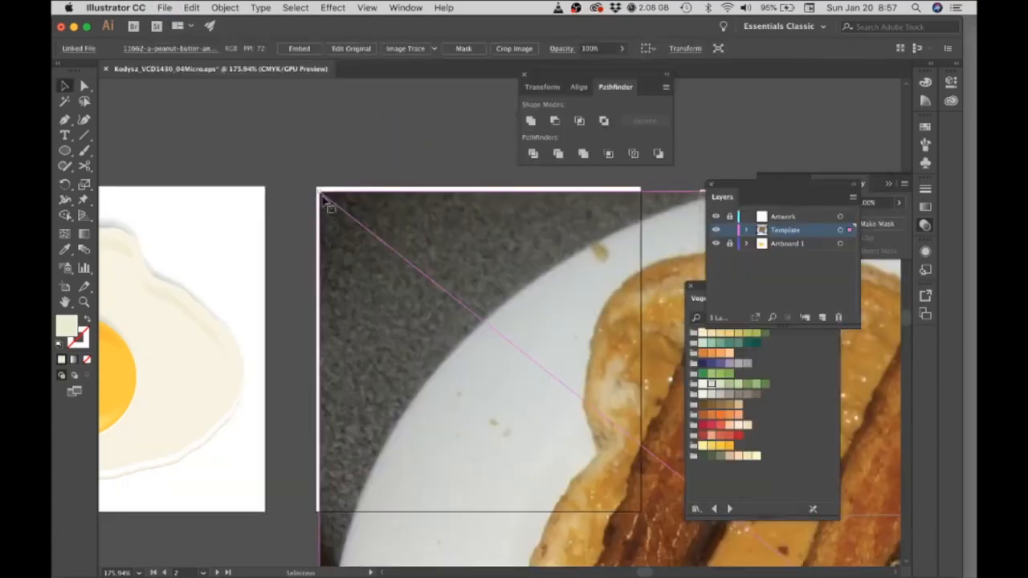
# Scale the placed bacon photo down to about the second artboard's height and center it over that artboard.
pyautogui.moveTo(437, 288); pyautogui.dragTo(323, 195)
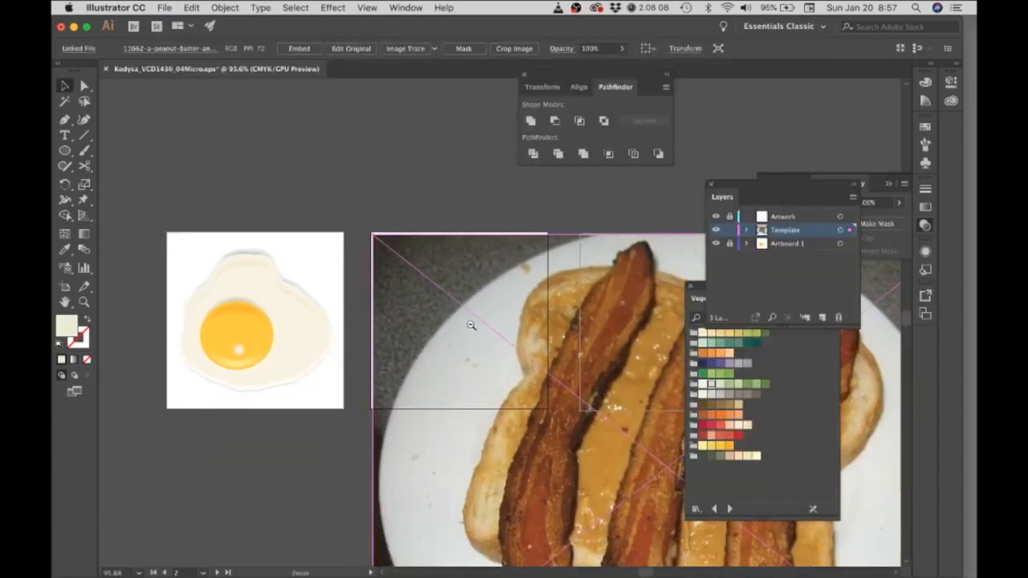
pyautogui.moveTo(482, 334); pyautogui.dragTo(437, 329)
pyautogui.moveTo(549, 354); pyautogui.dragTo(370, 243)
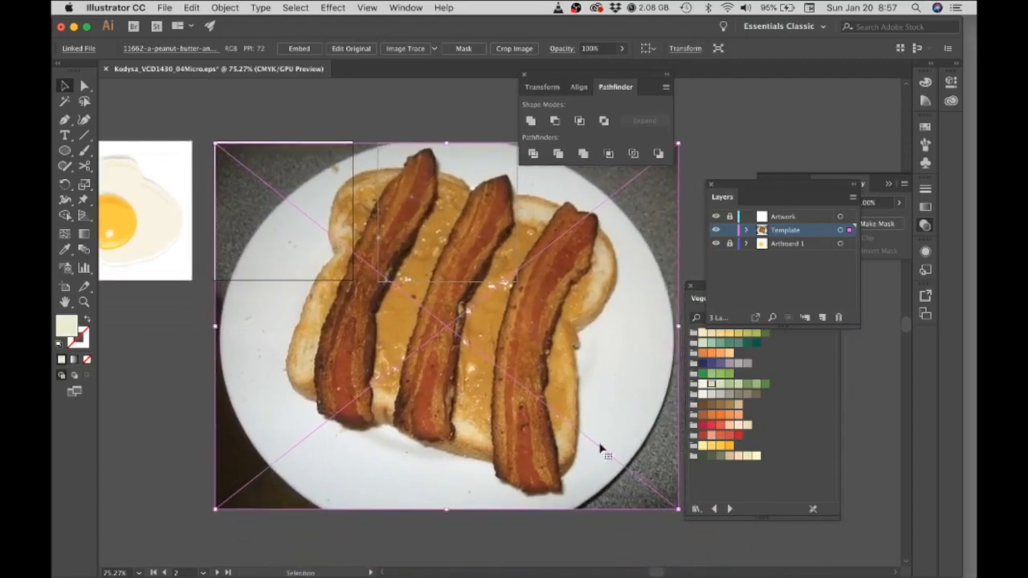
pyautogui.moveTo(679, 509)
pyautogui.mouseDown()
pyautogui.moveTo(573, 504)
pyautogui.moveTo(482, 443)
pyautogui.moveTo(377, 277)
pyautogui.moveTo(546, 358)
pyautogui.moveTo(594, 431)
pyautogui.moveTo(686, 509)
pyautogui.mouseUp()
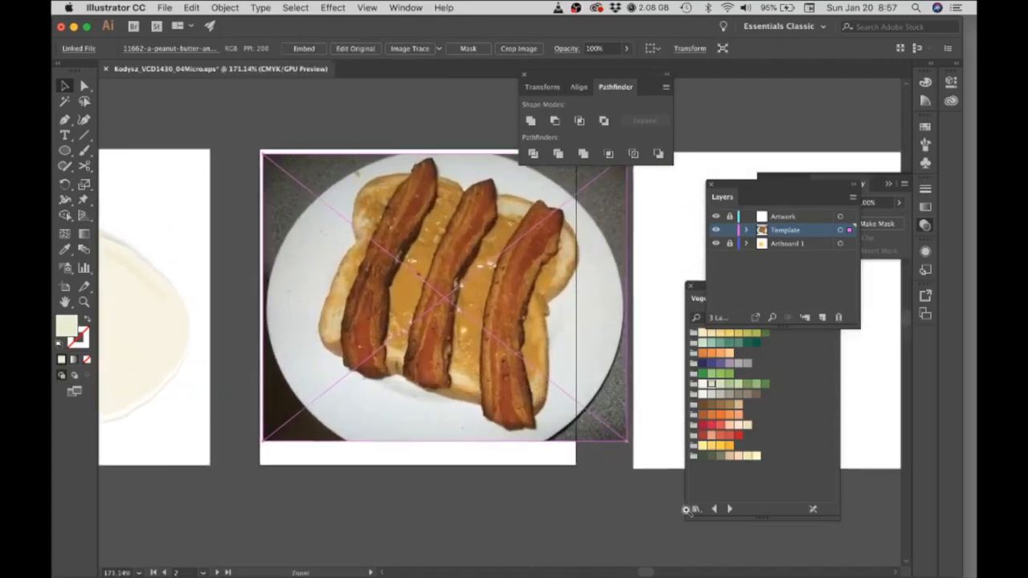
pyautogui.moveTo(585, 378); pyautogui.dragTo(466, 421)
pyautogui.moveTo(560, 499); pyautogui.dragTo(580, 523)
pyautogui.moveTo(492, 452); pyautogui.dragTo(482, 413)
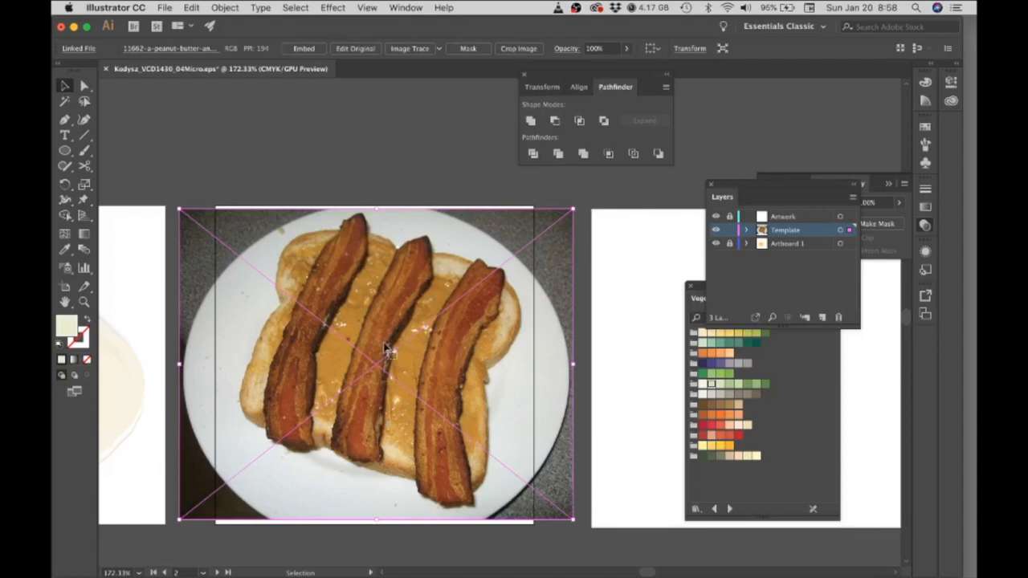
# Turn on image dimming in the Template layer's options to fade the bacon photo for tracing.
pyautogui.press('z')
pyautogui.moveTo(460, 393); pyautogui.dragTo(532, 425)
pyautogui.press('space')
pyautogui.moveTo(436, 337); pyautogui.dragTo(383, 315)
pyautogui.press('space')
pyautogui.moveTo(448, 245); pyautogui.dragTo(446, 279)
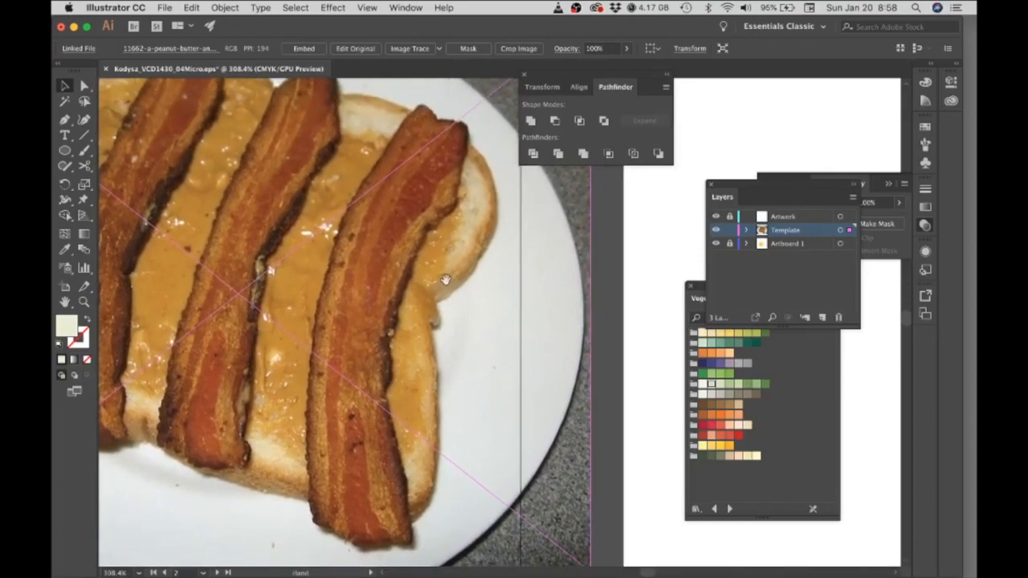
pyautogui.doubleClick(813, 234)
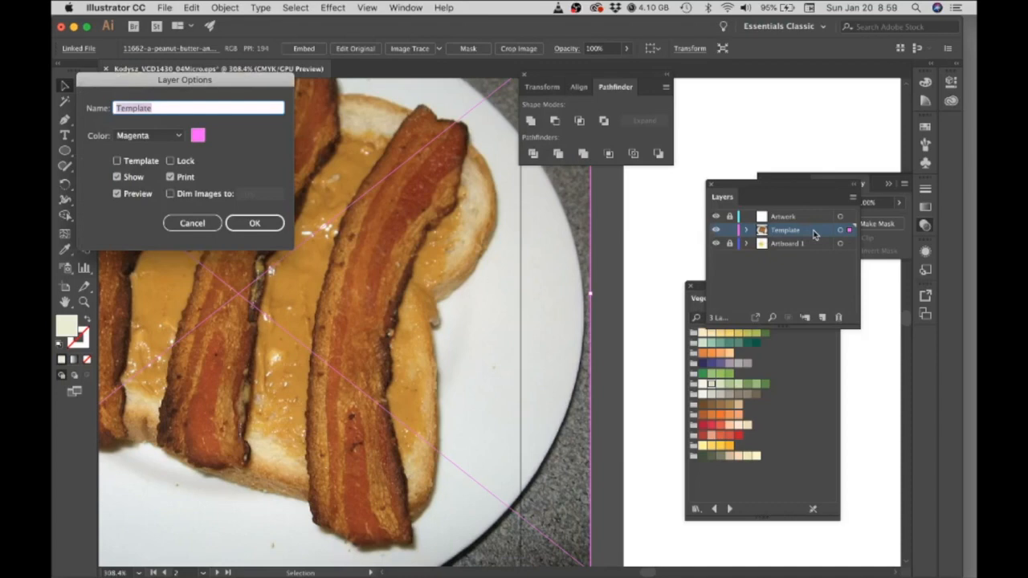
pyautogui.click(170, 193)
pyautogui.click(258, 228)
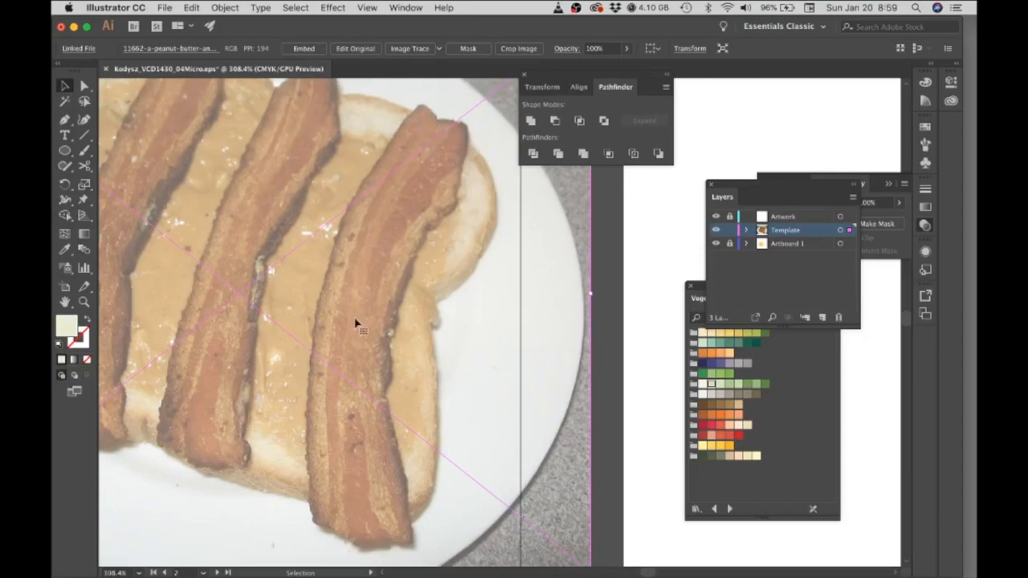
# Set up the Pen tool with no fill and a black 0.25 pt stroke.
pyautogui.click(65, 120)
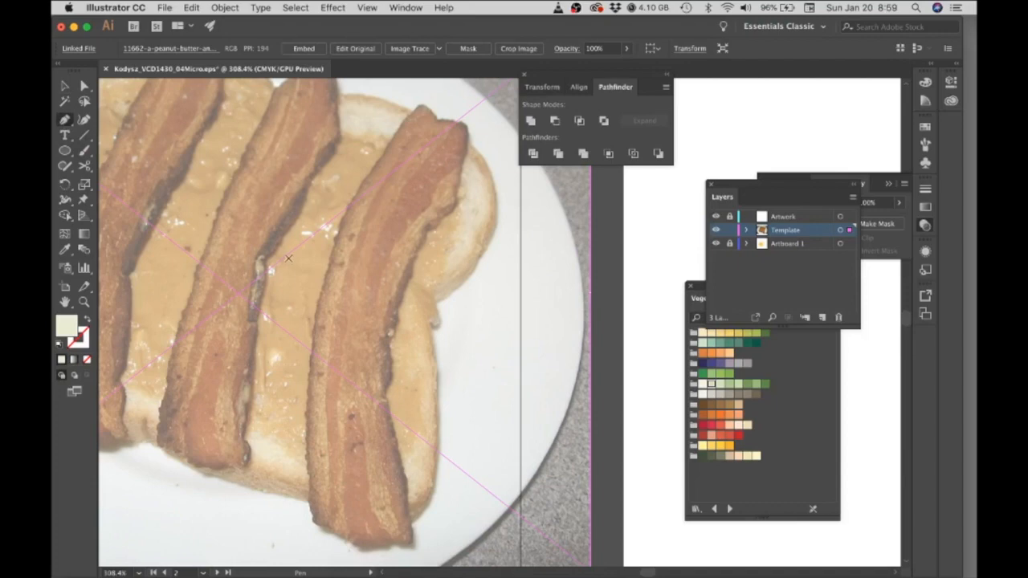
pyautogui.click(85, 321)
pyautogui.click(77, 339)
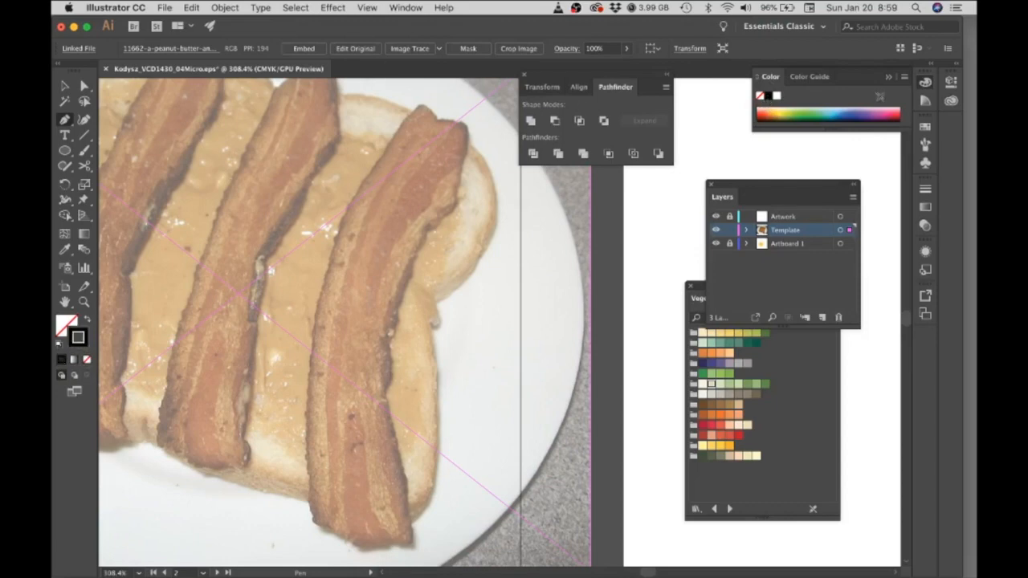
pyautogui.click(925, 189)
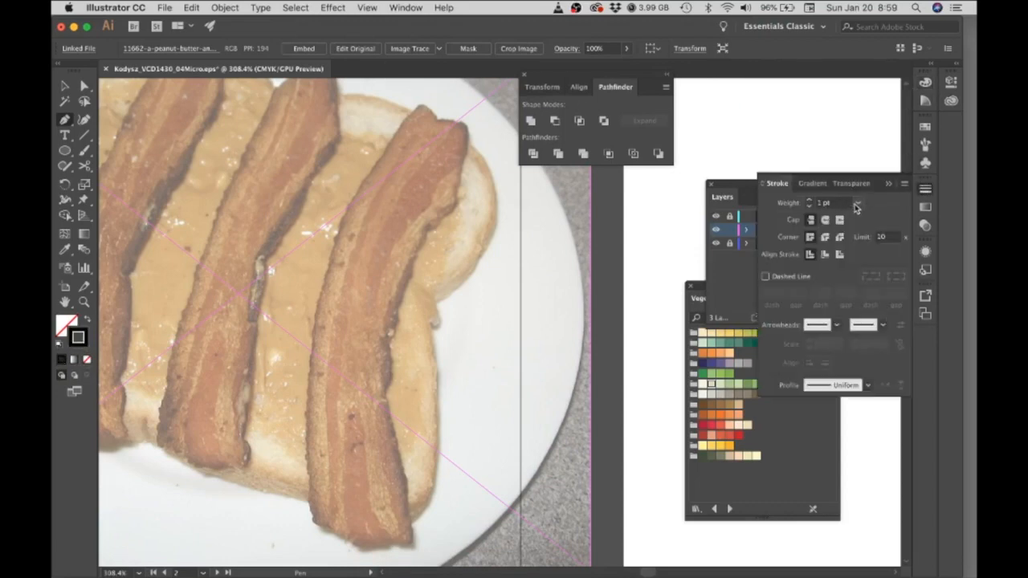
pyautogui.click(856, 206)
pyautogui.click(867, 218)
# Start a Pen path on the left edge of the rightmost bacon strip and trace its wavy lower section upward.
pyautogui.moveTo(317, 434); pyautogui.dragTo(492, 484)
pyautogui.click(290, 402)
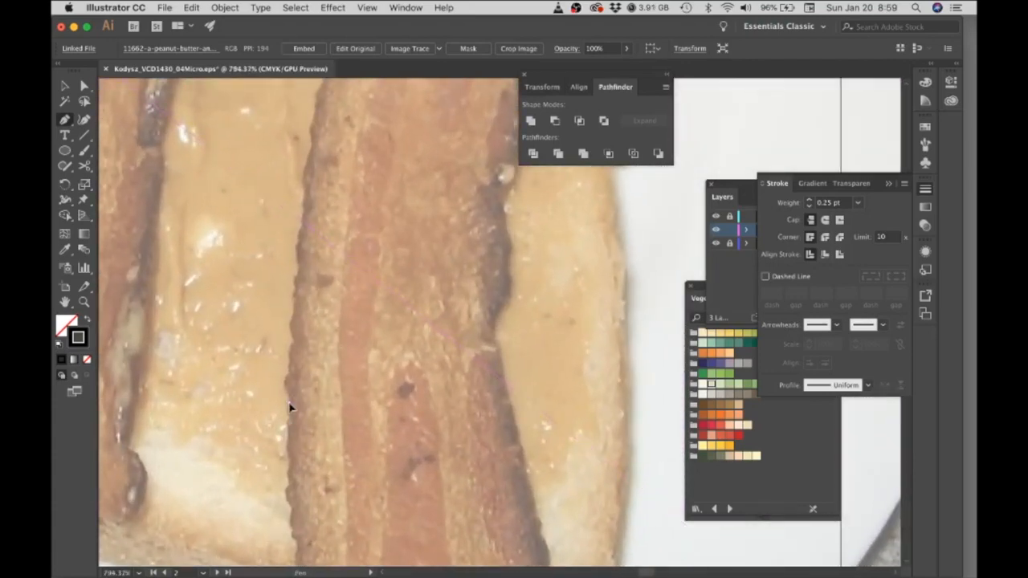
pyautogui.click(284, 385)
pyautogui.click(286, 372)
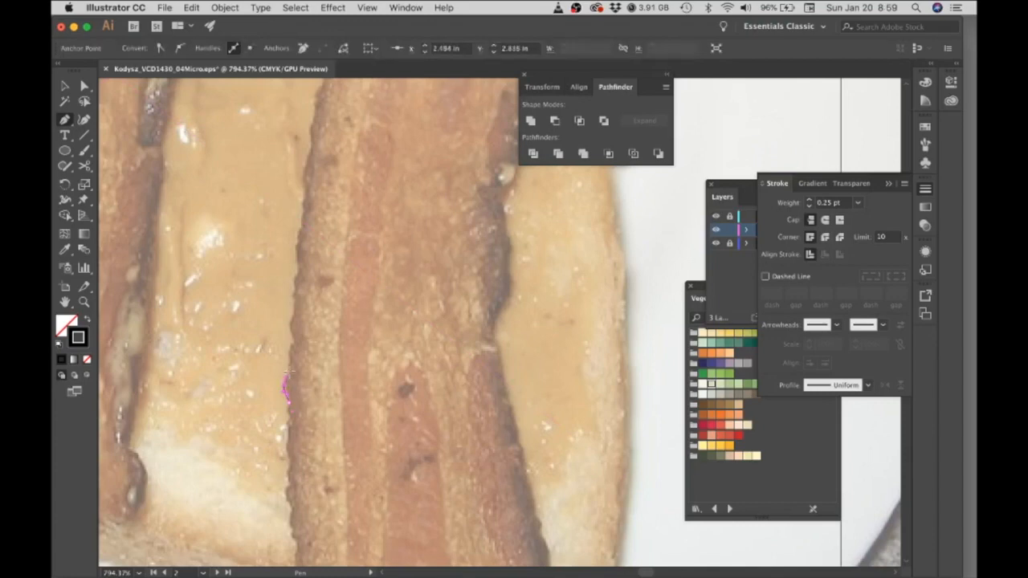
pyautogui.click(292, 342)
pyautogui.click(290, 320)
pyautogui.moveTo(313, 274); pyautogui.dragTo(309, 391)
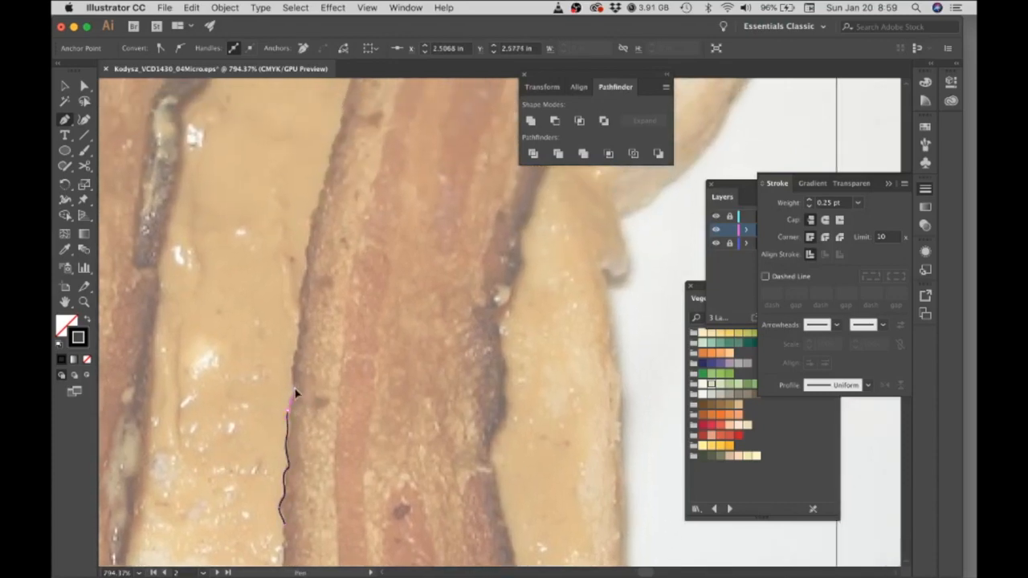
pyautogui.click(292, 359)
pyautogui.moveTo(293, 357); pyautogui.dragTo(301, 246)
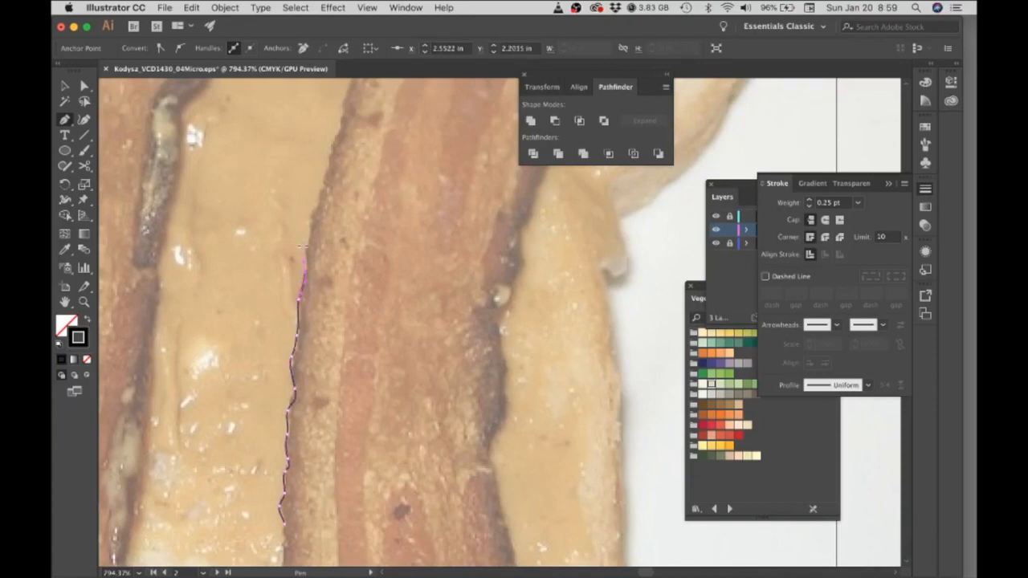
# Extend the bacon outline up the middle section of the strip's left edge with closely spaced anchor points.
pyautogui.press('space')
pyautogui.moveTo(327, 229); pyautogui.dragTo(388, 466)
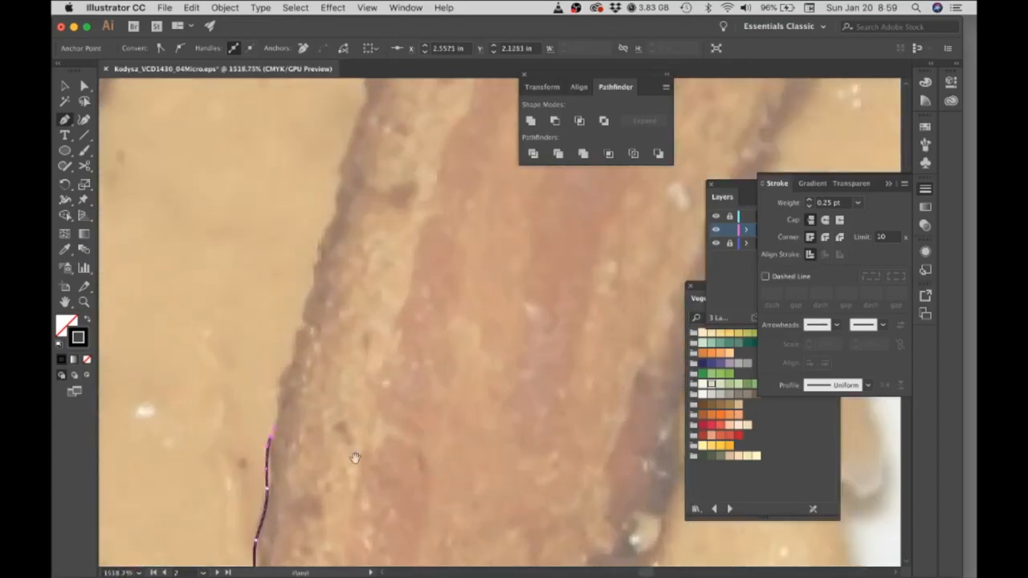
pyautogui.moveTo(276, 409); pyautogui.dragTo(276, 406)
pyautogui.click(289, 367)
pyautogui.click(301, 302)
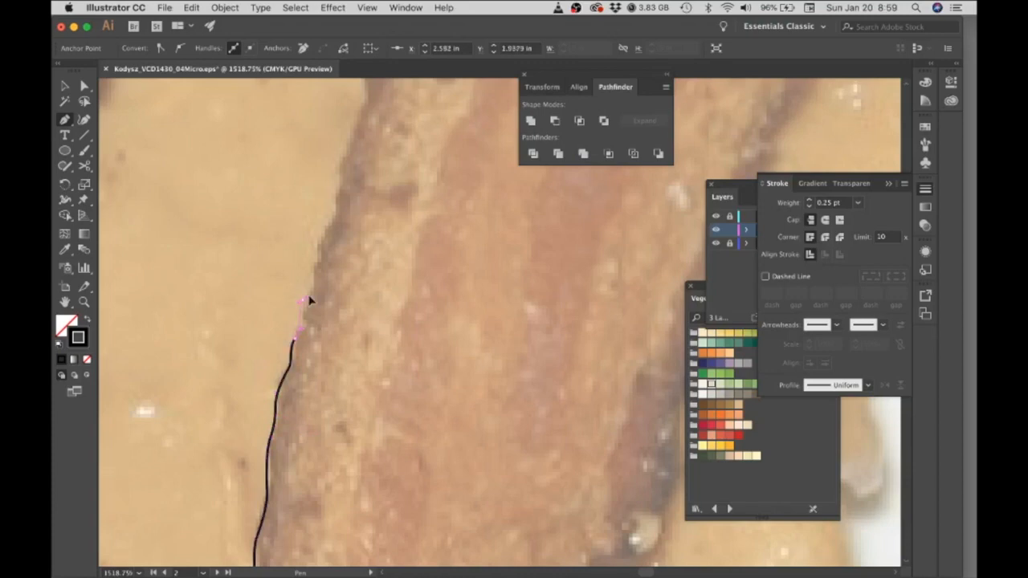
pyautogui.click(311, 268)
# Continue the bacon outline around the small dark bump beside the shiny peanut butter highlights.
pyautogui.moveTo(353, 237); pyautogui.dragTo(96, 392)
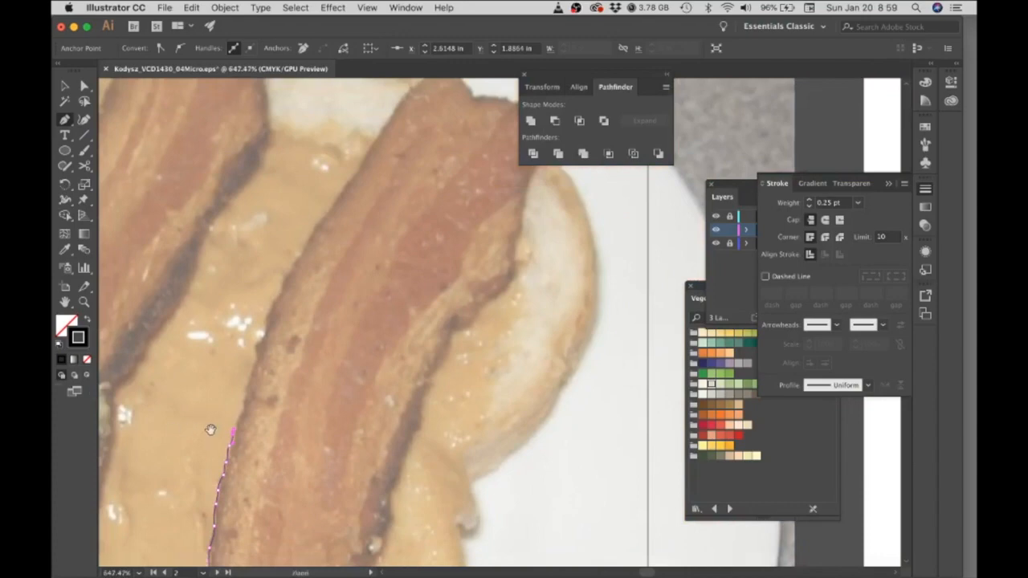
pyautogui.moveTo(241, 381); pyautogui.dragTo(373, 468)
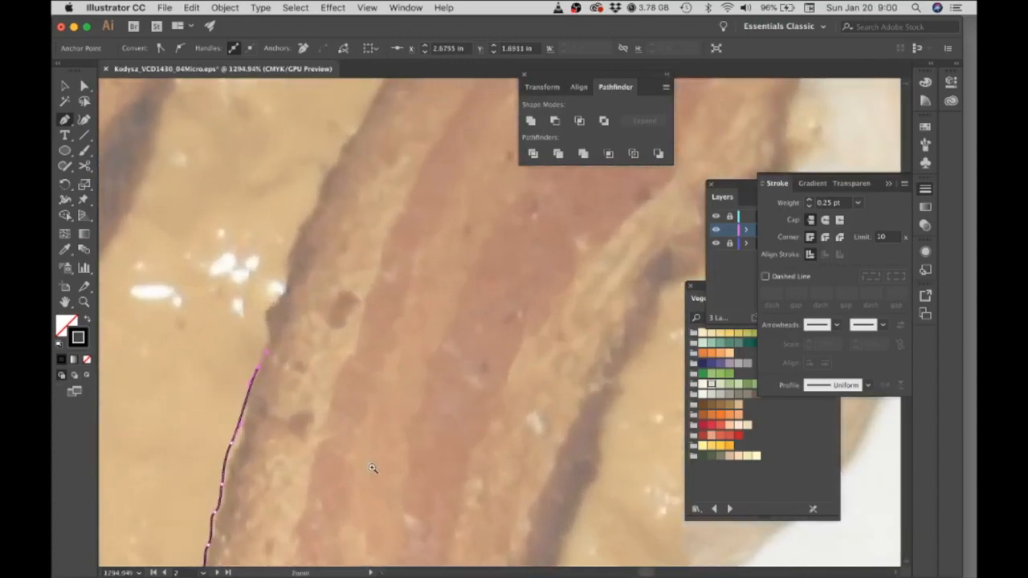
pyautogui.moveTo(268, 352); pyautogui.dragTo(267, 340)
pyautogui.click(265, 311)
pyautogui.moveTo(281, 296); pyautogui.dragTo(285, 284)
pyautogui.click(294, 239)
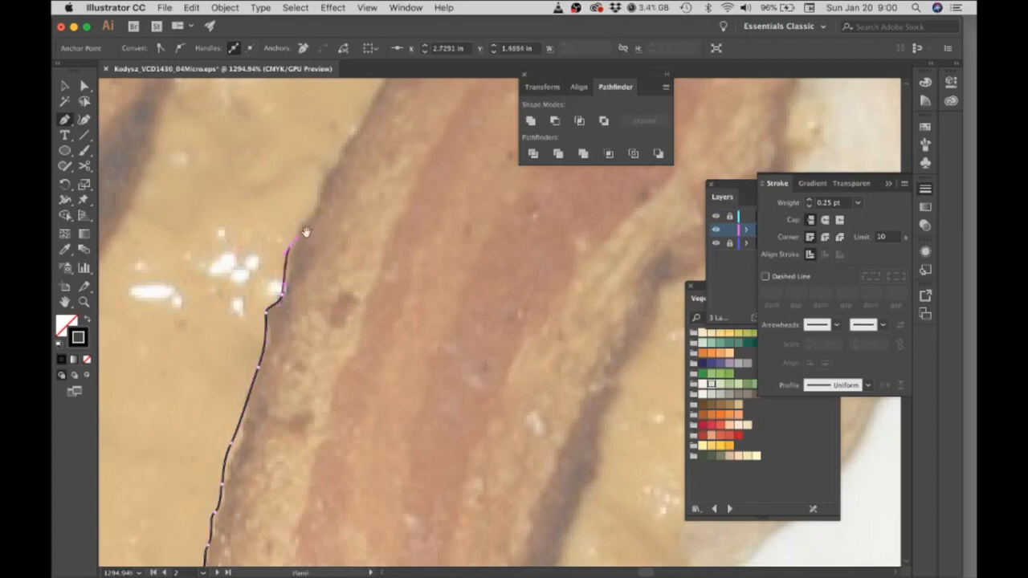
# Extend the bacon outline with anchor points up the upper part of the strip's left edge.
pyautogui.keyDown('alt'); pyautogui.keyDown('super'); pyautogui.click(251, 280); pyautogui.keyUp('super'); pyautogui.keyUp('alt')
pyautogui.moveTo(306, 276); pyautogui.dragTo(206, 433)
pyautogui.moveTo(188, 395); pyautogui.dragTo(242, 304)
pyautogui.moveTo(264, 270); pyautogui.dragTo(285, 245)
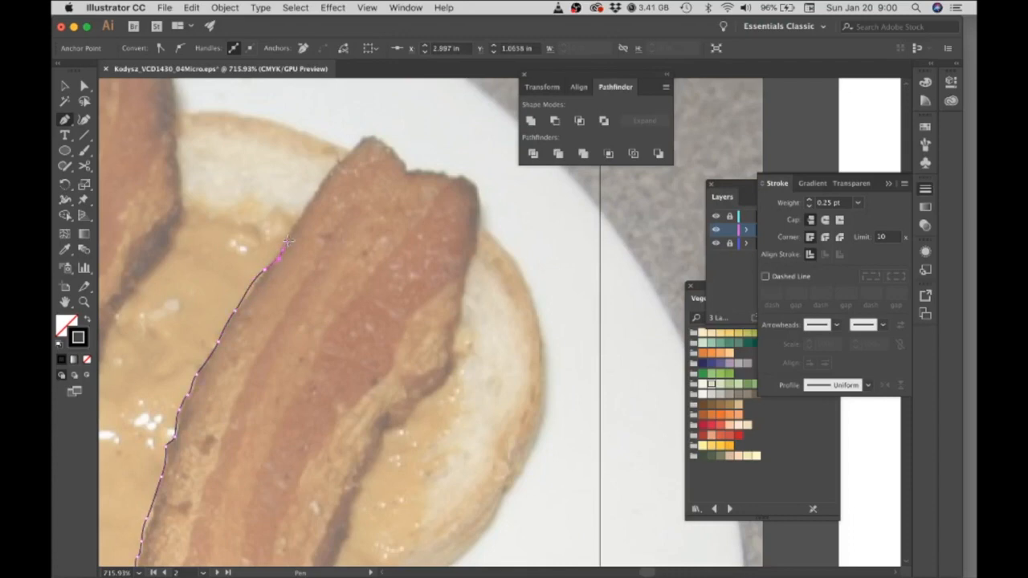
# Trace the bacon outline around the strip's pointed, notched top end and over its rounded right corner.
pyautogui.moveTo(304, 208); pyautogui.dragTo(407, 171)
pyautogui.moveTo(440, 172); pyautogui.dragTo(453, 172)
pyautogui.click(462, 176)
pyautogui.click(479, 199)
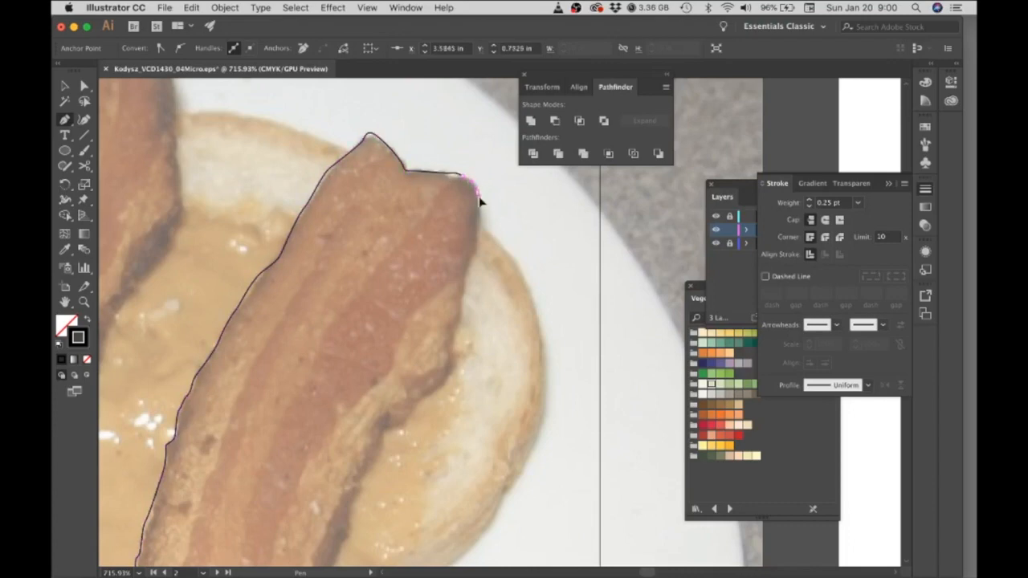
# Trace the outline down the strip's upper right edge, around the bulge and toward the notch beside the bread.
pyautogui.scroll(-2, 477, 201)
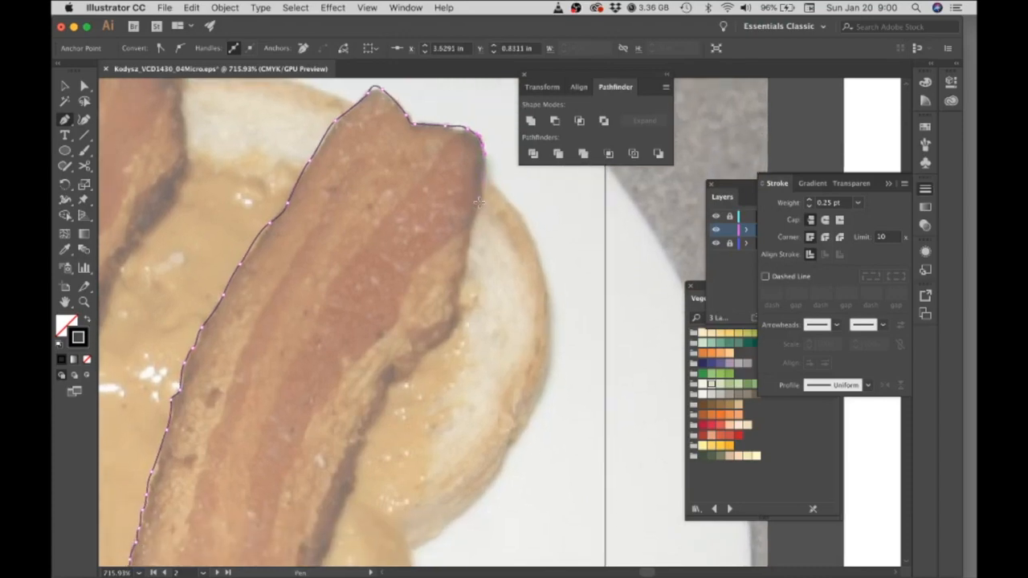
pyautogui.click(472, 234)
pyautogui.click(460, 278)
pyautogui.click(460, 287)
pyautogui.moveTo(461, 310); pyautogui.dragTo(464, 318)
pyautogui.moveTo(457, 330); pyautogui.dragTo(425, 283)
# Continue the outline from the notch down the dark right edge of the strip with curved anchor points.
pyautogui.press('space')
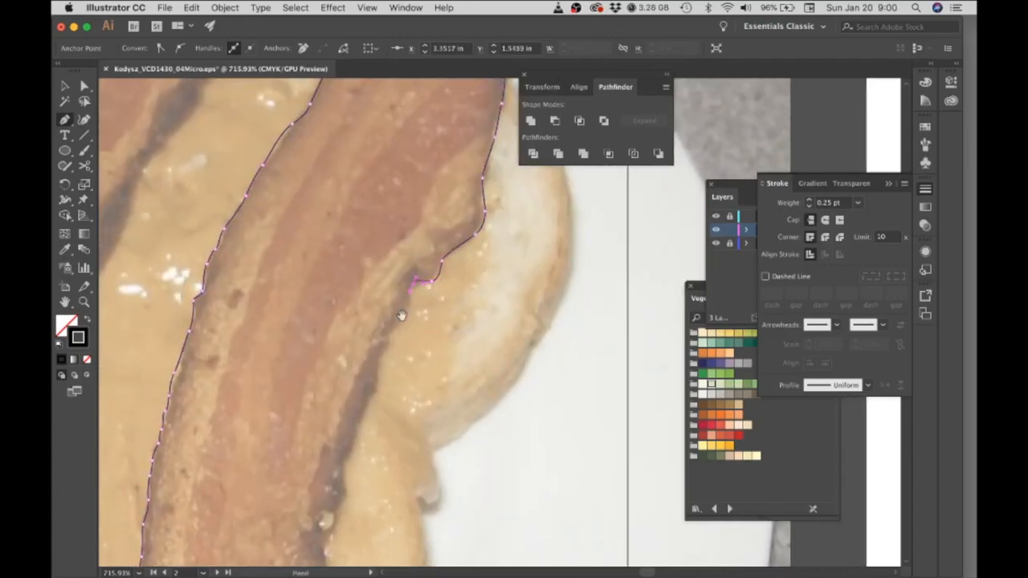
pyautogui.scroll(-5, 410, 241)
pyautogui.moveTo(410, 231); pyautogui.dragTo(402, 260)
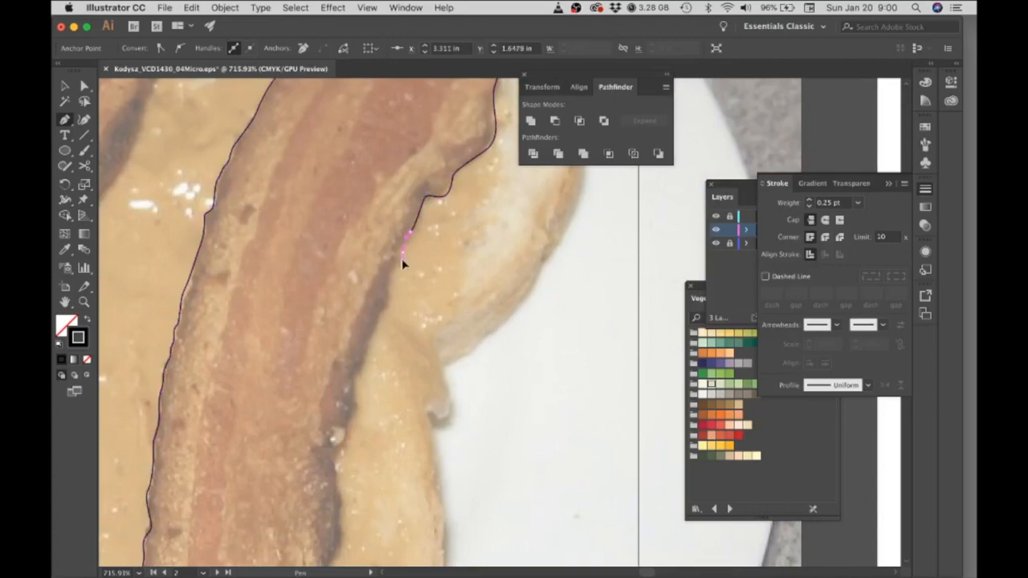
pyautogui.moveTo(391, 273); pyautogui.dragTo(387, 305)
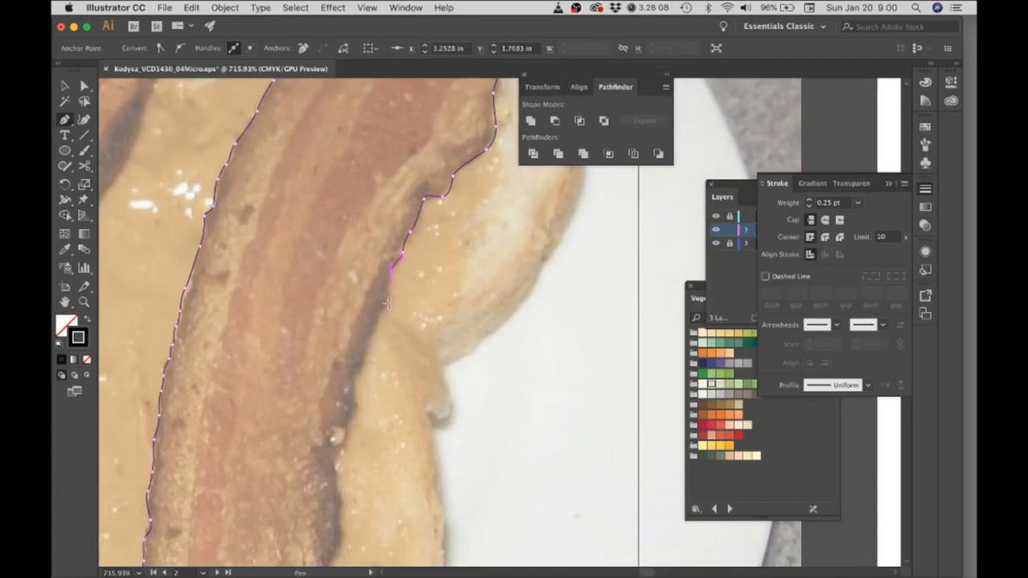
pyautogui.click(371, 355)
pyautogui.scroll(-9, 371, 355)
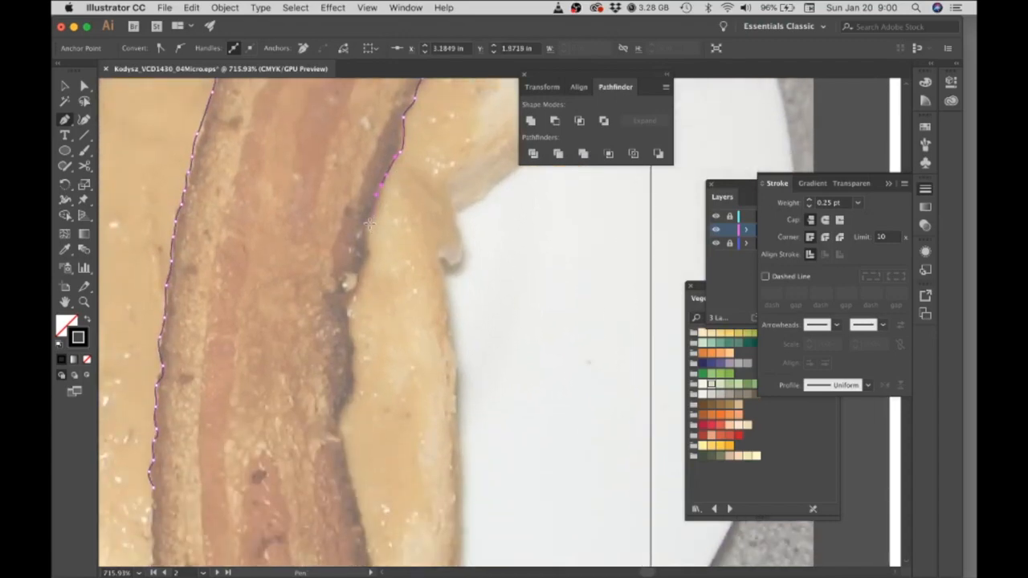
# Extend the outline past the small shiny spot and the dark bulge on the strip's middle right edge.
pyautogui.click(367, 241)
pyautogui.moveTo(363, 274); pyautogui.dragTo(357, 298)
pyautogui.click(347, 314)
pyautogui.moveTo(353, 350); pyautogui.dragTo(392, 206)
pyautogui.click(377, 214)
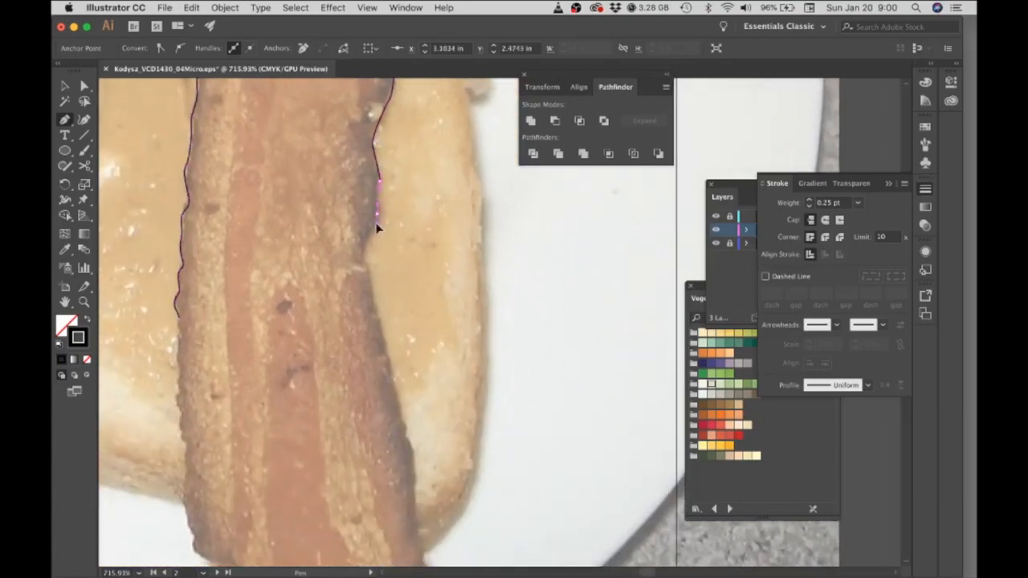
# Trace the inward bend below the dark bulge on the strip's right edge with closely spaced anchor points.
pyautogui.click(367, 242)
pyautogui.click(364, 257)
pyautogui.click(369, 273)
pyautogui.click(374, 307)
pyautogui.click(378, 323)
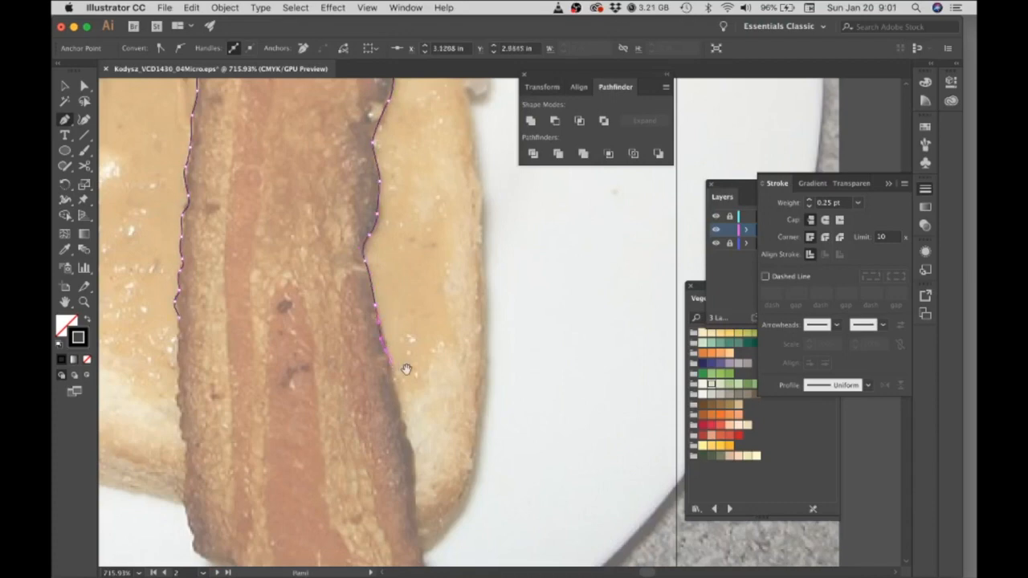
# Continue the outline down the strip's lower right edge, close to its bottom corner.
pyautogui.moveTo(391, 355); pyautogui.dragTo(415, 213)
pyautogui.click(404, 245)
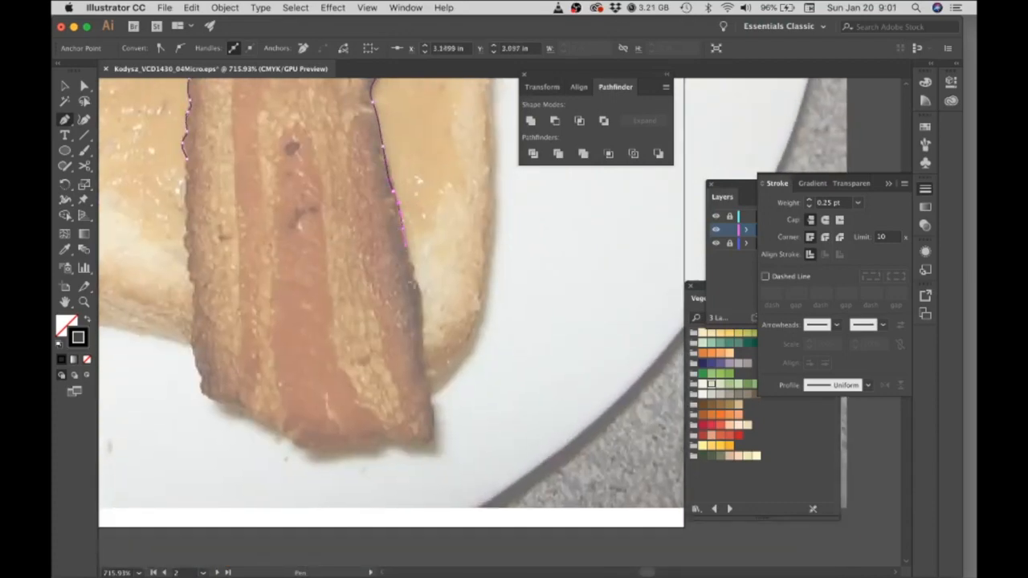
pyautogui.click(416, 283)
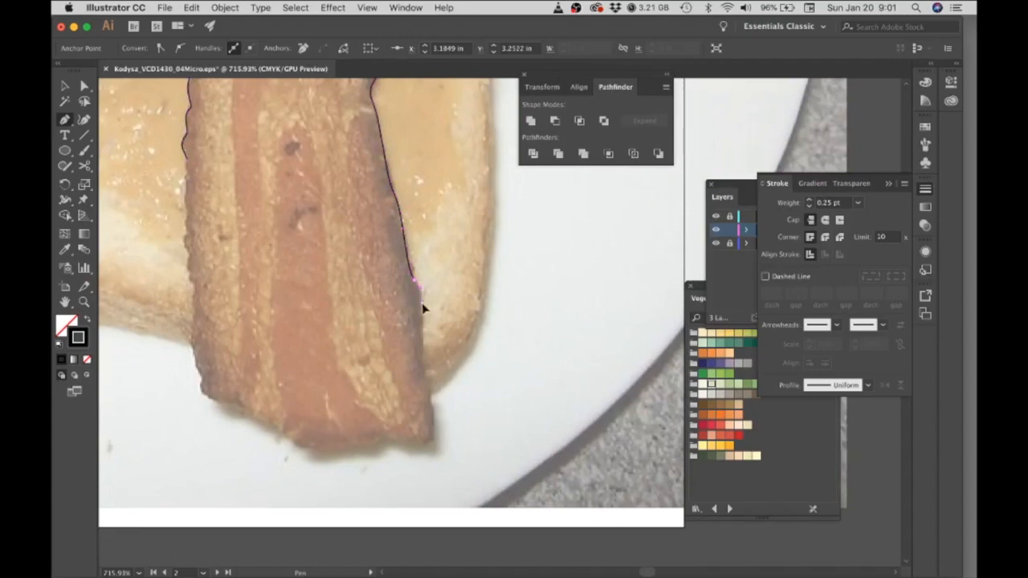
pyautogui.click(422, 320)
pyautogui.click(430, 375)
pyautogui.click(432, 406)
# Trace the strip's uneven bottom end, round its left corner and continue up the lower left edge.
pyautogui.moveTo(426, 443); pyautogui.dragTo(203, 399)
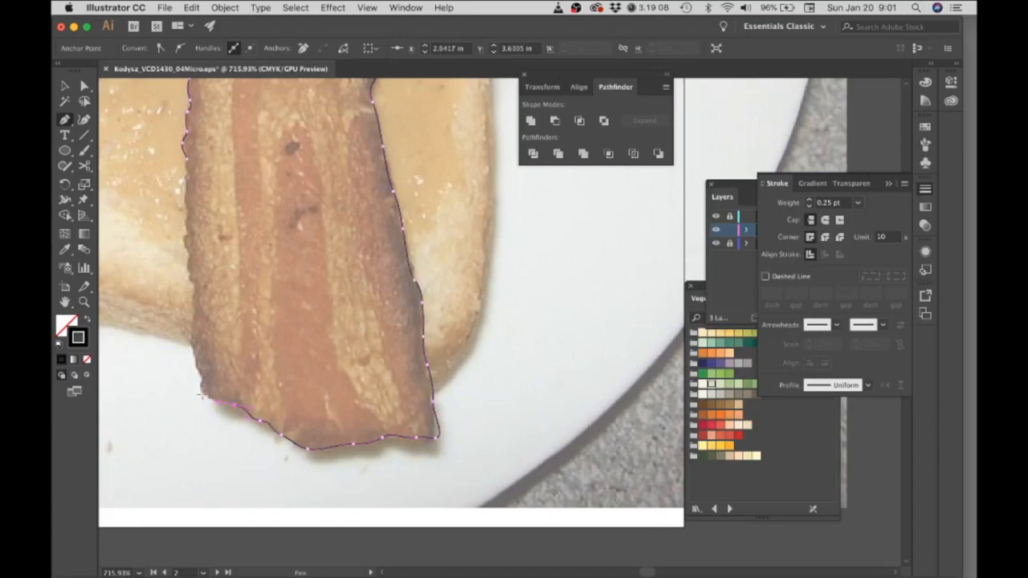
pyautogui.click(197, 349)
pyautogui.click(192, 338)
pyautogui.click(193, 289)
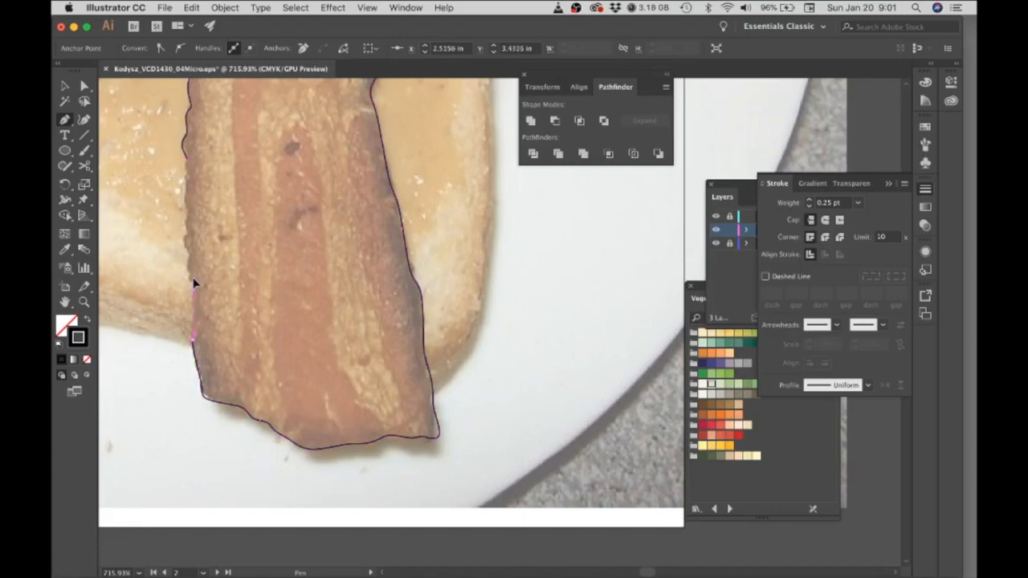
pyautogui.click(190, 273)
pyautogui.click(186, 233)
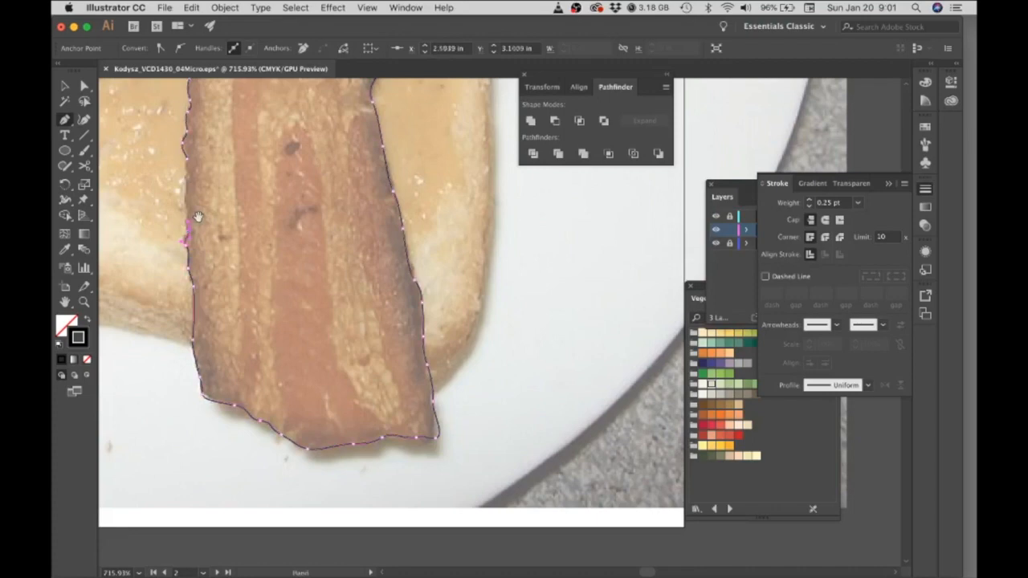
# Complete the last section of the left edge and close the bacon outline at its starting anchor point.
pyautogui.scroll(3, 195, 217)
pyautogui.moveTo(278, 222); pyautogui.dragTo(401, 333)
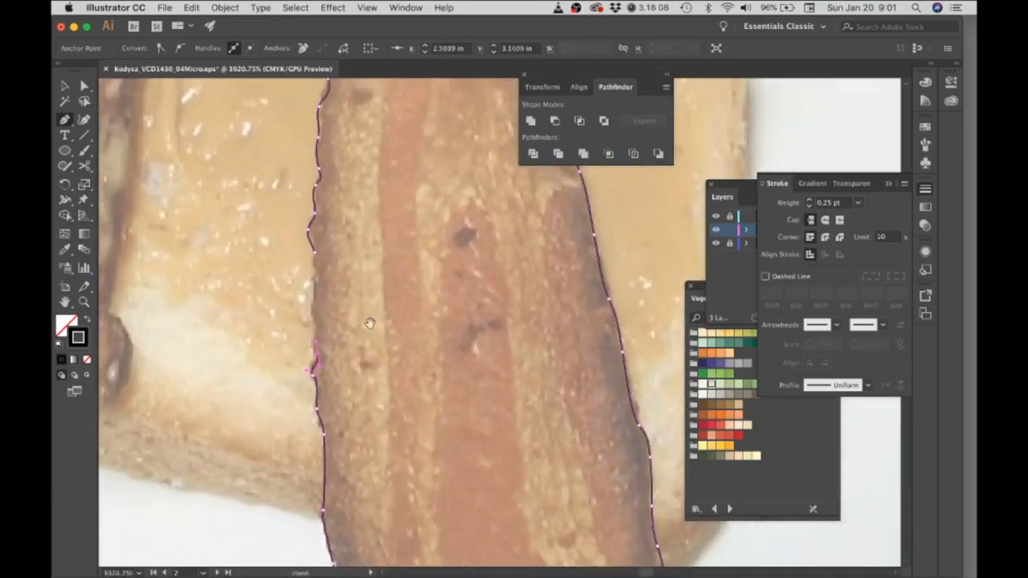
pyautogui.moveTo(313, 324); pyautogui.dragTo(314, 235)
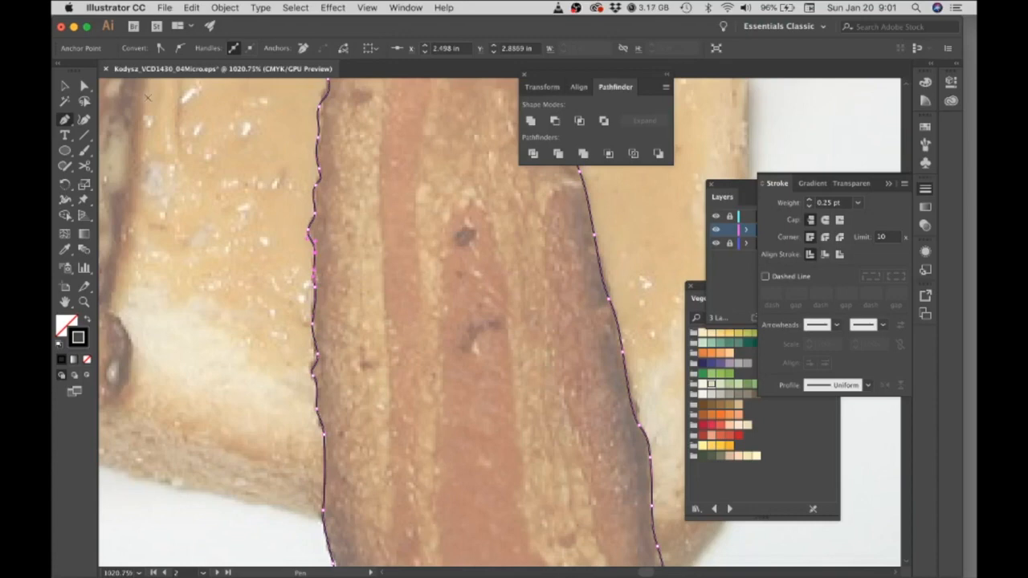
# Adjust anchor points and handles along the outline's top end with Direct Selection to follow the bacon's edge.
pyautogui.click(67, 88)
pyautogui.moveTo(484, 361); pyautogui.dragTo(289, 241)
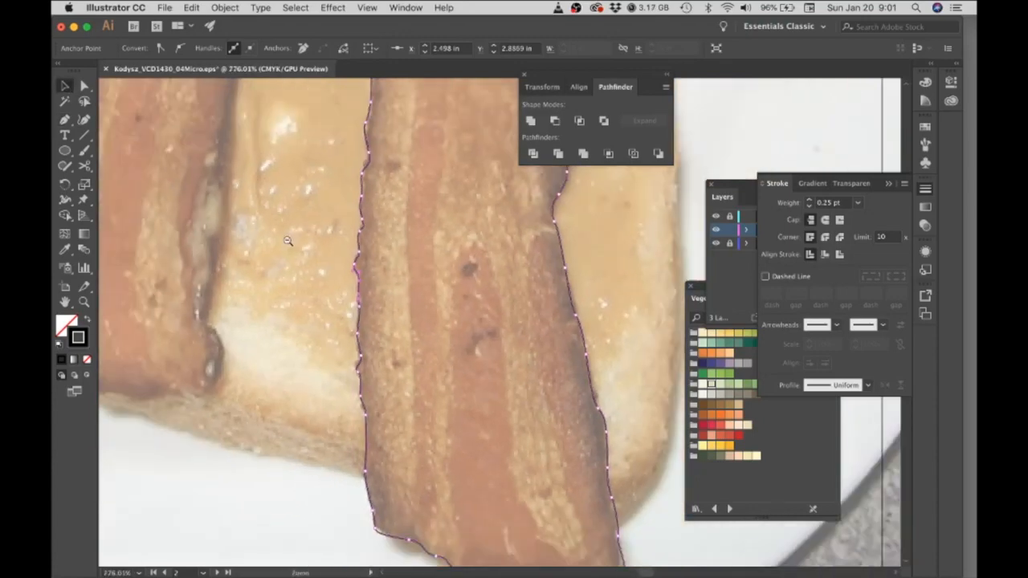
pyautogui.moveTo(474, 346); pyautogui.dragTo(354, 293)
pyautogui.moveTo(479, 292); pyautogui.dragTo(326, 395)
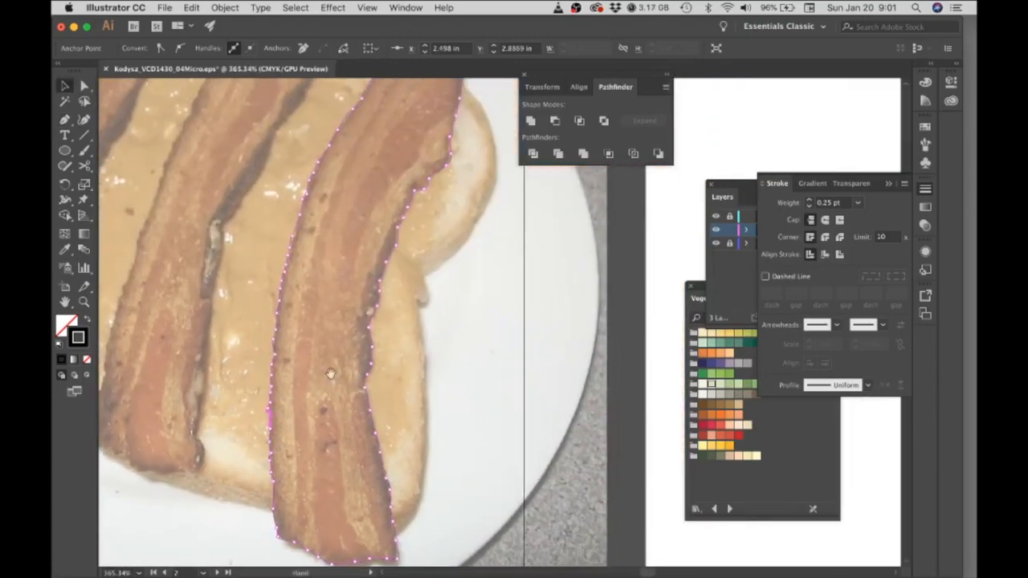
pyautogui.moveTo(389, 234); pyautogui.dragTo(511, 406)
pyautogui.moveTo(470, 193); pyautogui.dragTo(457, 442)
pyautogui.moveTo(449, 281); pyautogui.dragTo(372, 353)
pyautogui.moveTo(371, 188); pyautogui.dragTo(436, 280)
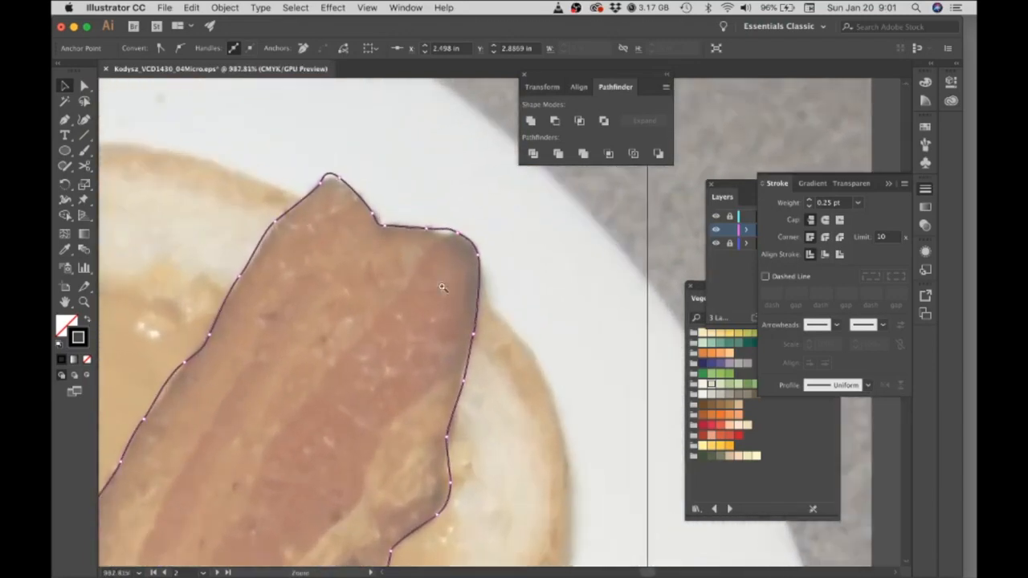
pyautogui.click(85, 86)
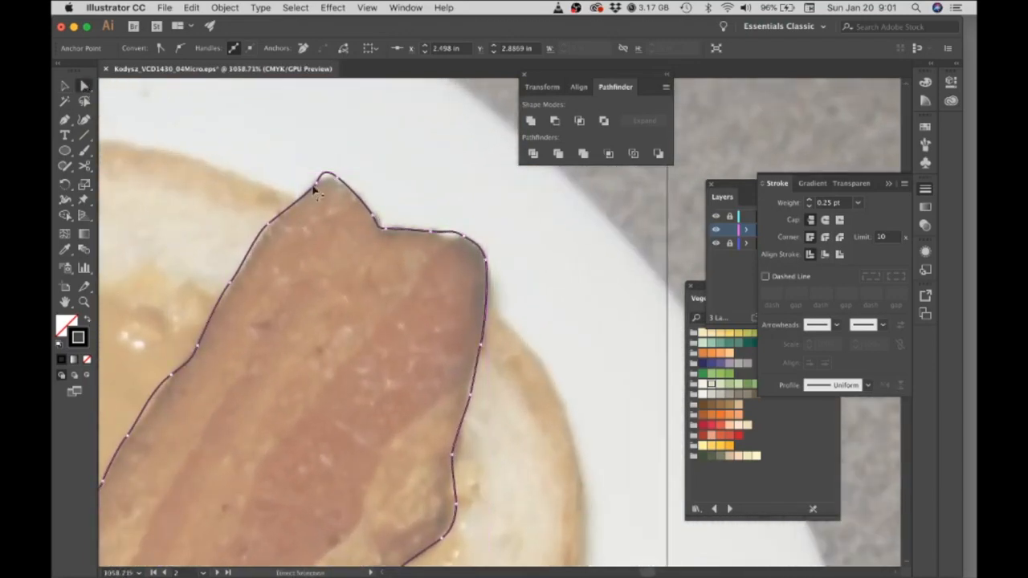
pyautogui.moveTo(337, 177); pyautogui.dragTo(345, 182)
pyautogui.click(457, 235)
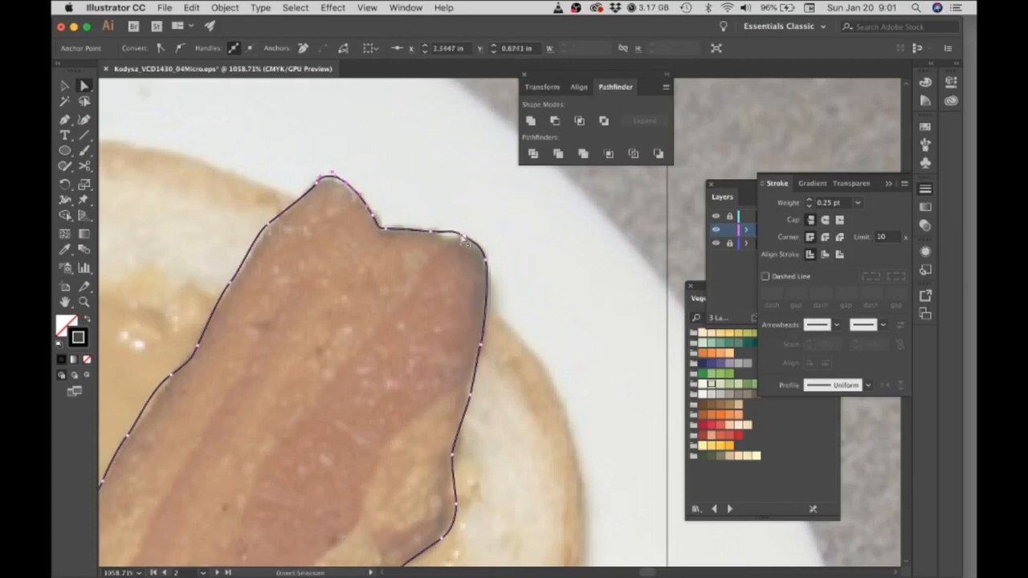
pyautogui.moveTo(432, 232); pyautogui.dragTo(444, 237)
# Refine the outline's anchor points around the bulge and notch on the strip's upper right edge.
pyautogui.moveTo(450, 361); pyautogui.dragTo(460, 151)
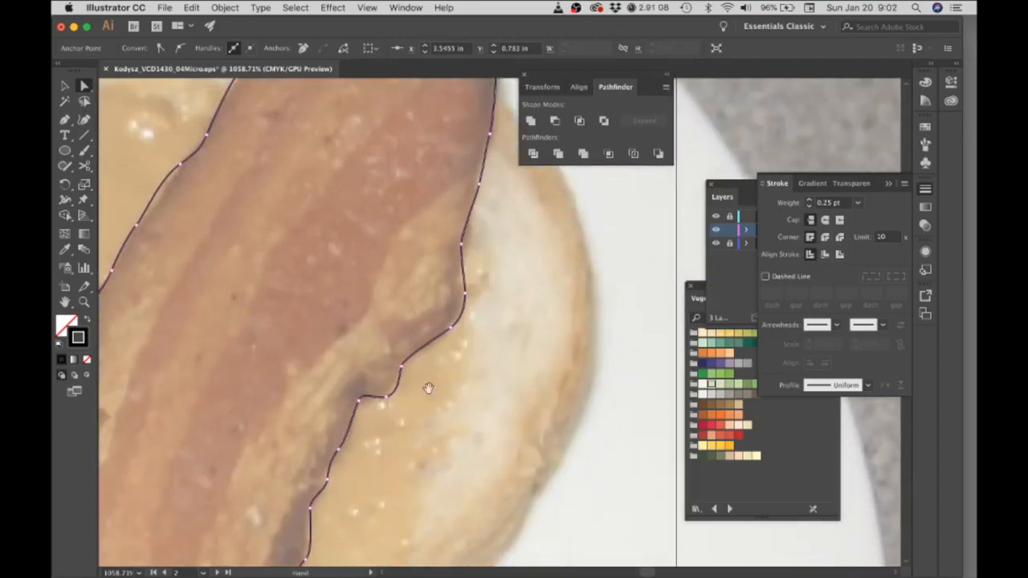
pyautogui.click(464, 293)
pyautogui.moveTo(413, 364); pyautogui.dragTo(460, 187)
pyautogui.moveTo(446, 318); pyautogui.dragTo(474, 108)
pyautogui.moveTo(334, 325); pyautogui.dragTo(248, 311)
pyautogui.moveTo(297, 389); pyautogui.dragTo(354, 488)
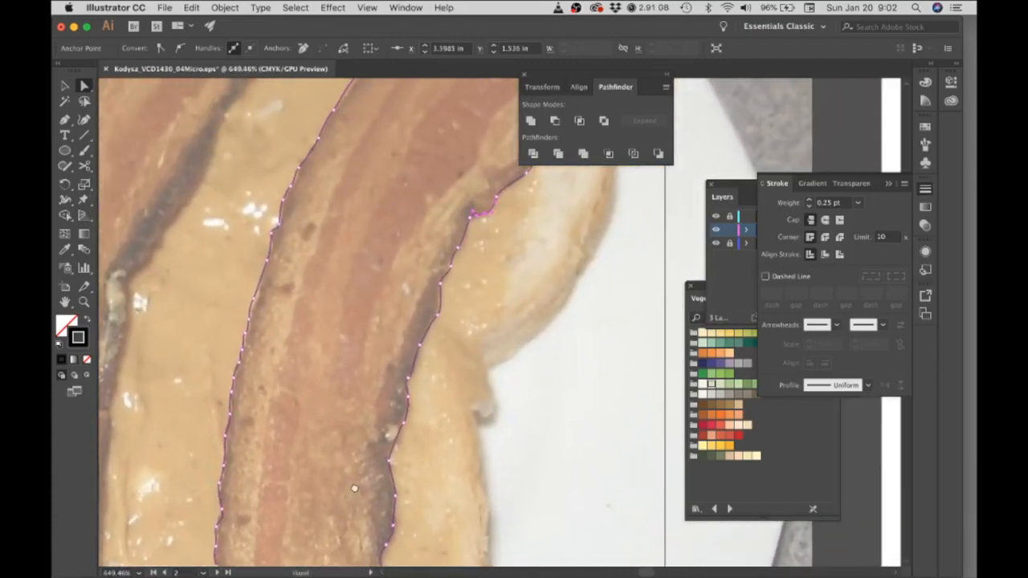
# Check the outline's left edge below the shiny highlights and the overall fit around the whole bacon strip.
pyautogui.click(255, 303)
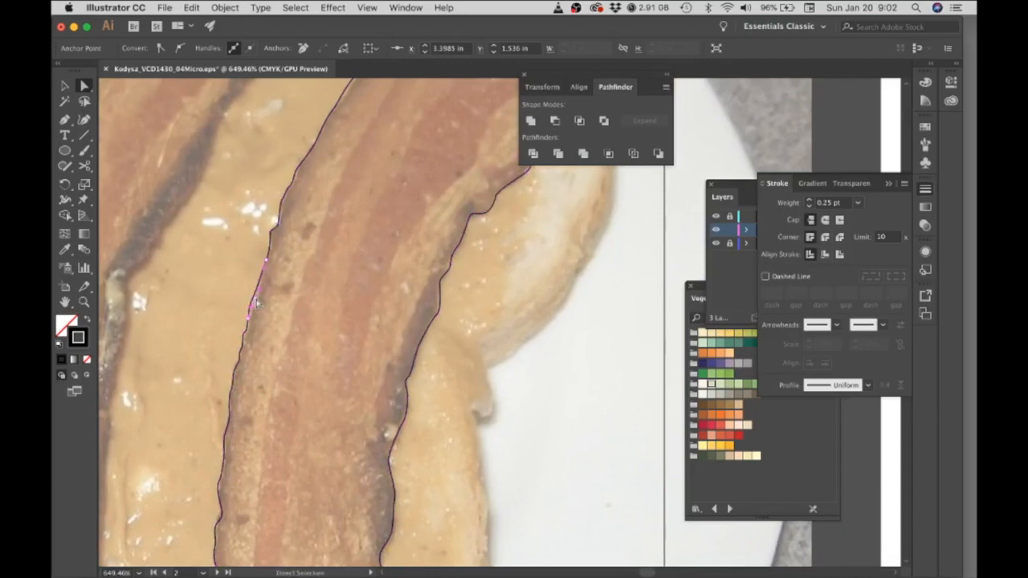
pyautogui.moveTo(312, 350); pyautogui.dragTo(273, 320)
pyautogui.moveTo(344, 396); pyautogui.dragTo(229, 297)
pyautogui.moveTo(326, 370); pyautogui.dragTo(269, 326)
pyautogui.moveTo(411, 451); pyautogui.dragTo(470, 390)
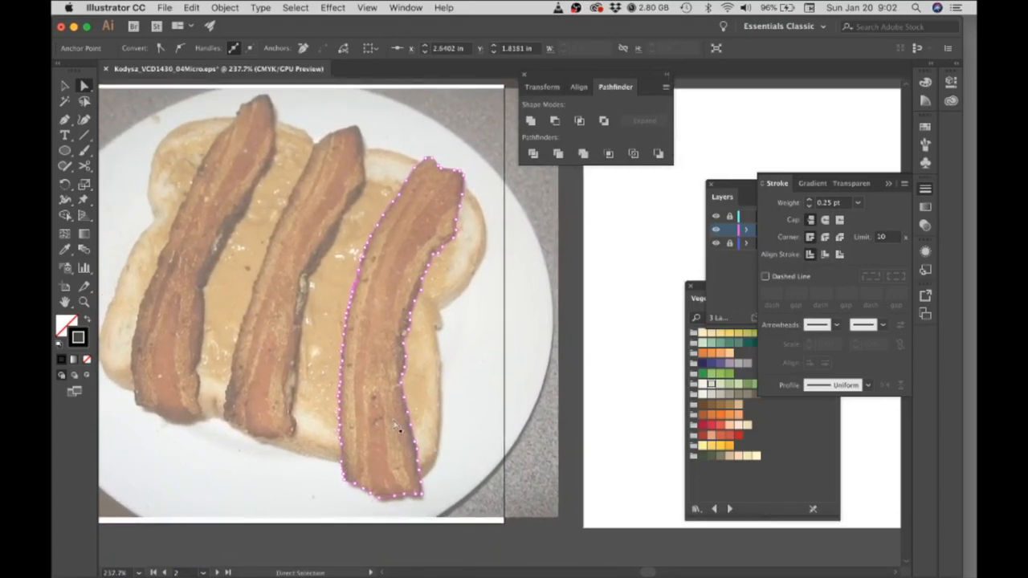
pyautogui.moveTo(399, 416); pyautogui.dragTo(428, 437)
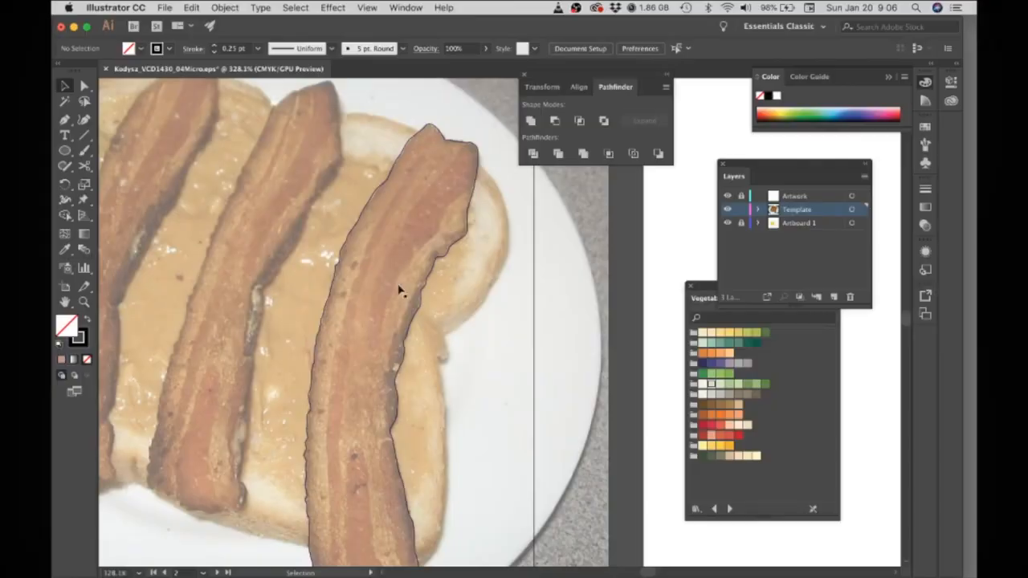
# Move the bacon outline from the Template layer to the unlocked Artwork layer and lock the Template layer.
pyautogui.click(437, 265)
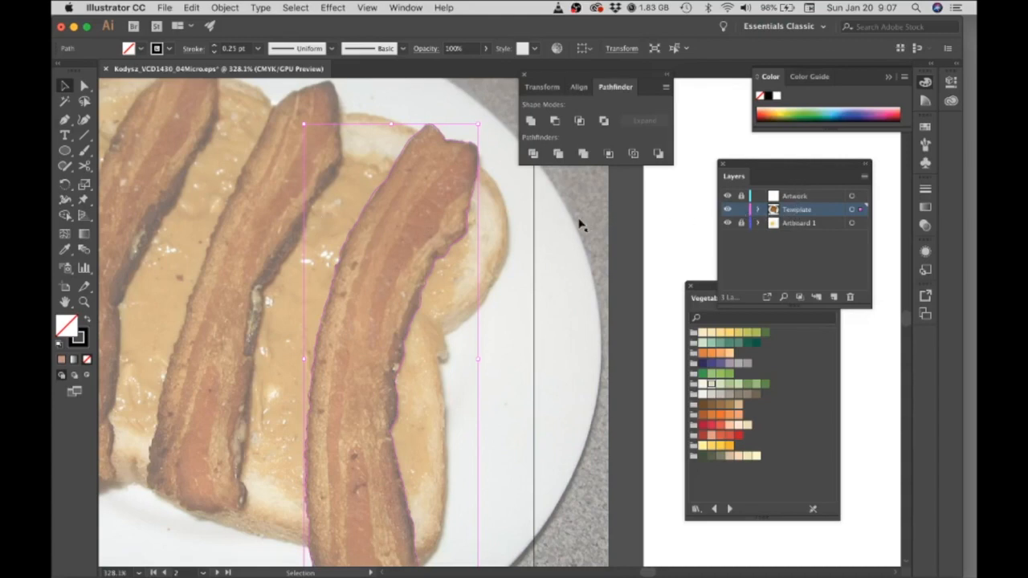
pyautogui.click(382, 183)
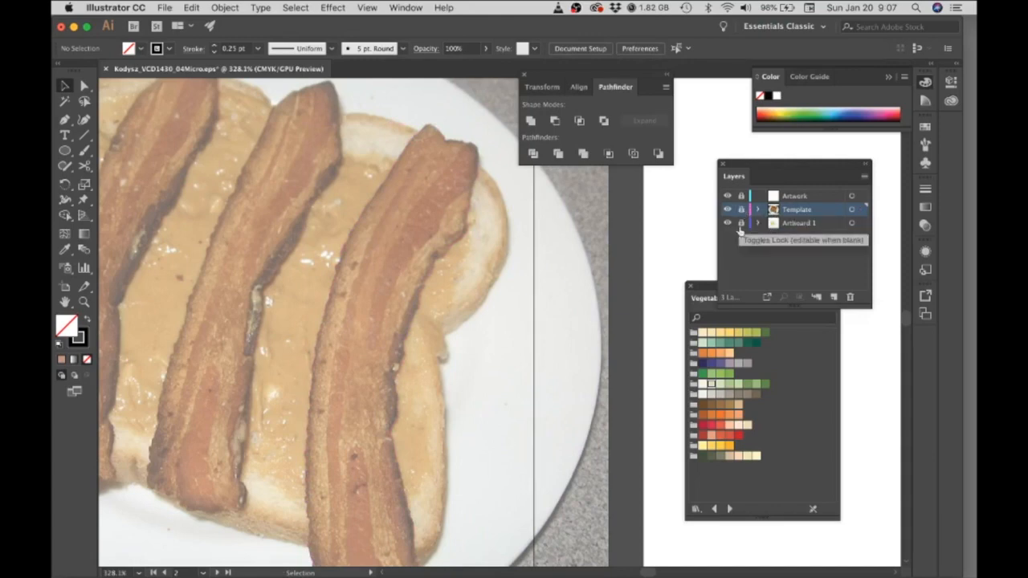
pyautogui.click(796, 198)
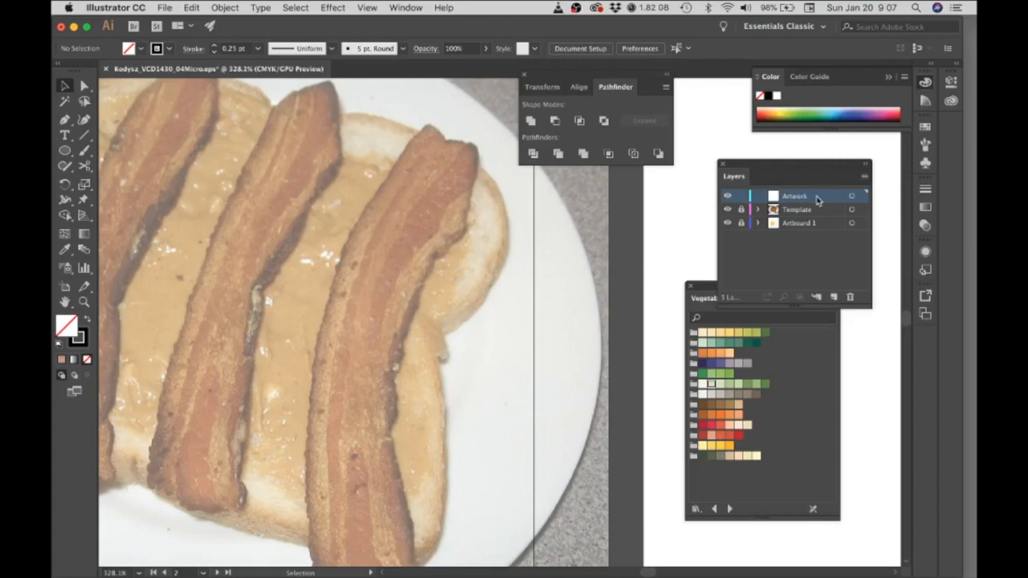
pyautogui.press('super+a')
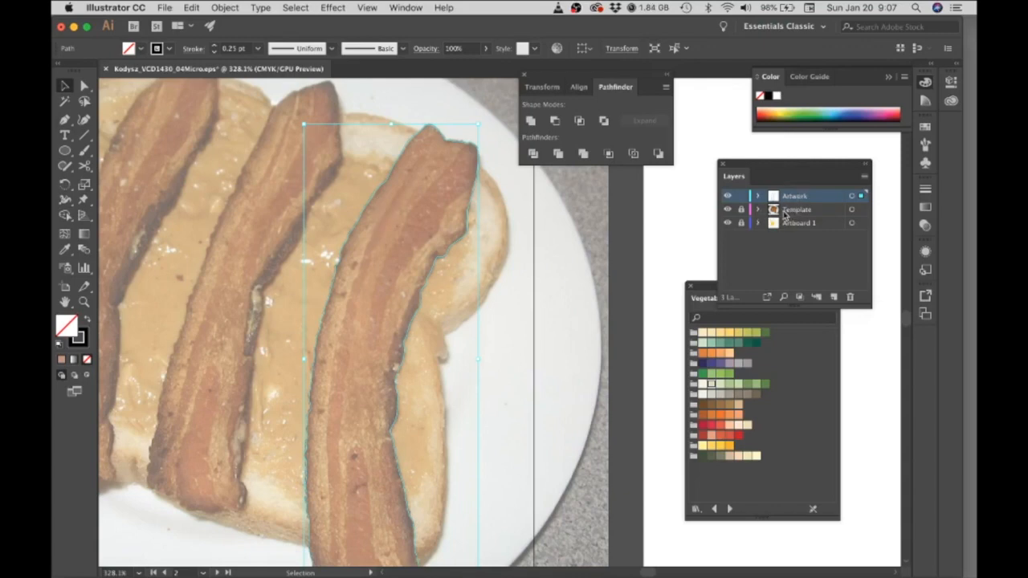
pyautogui.click(564, 315)
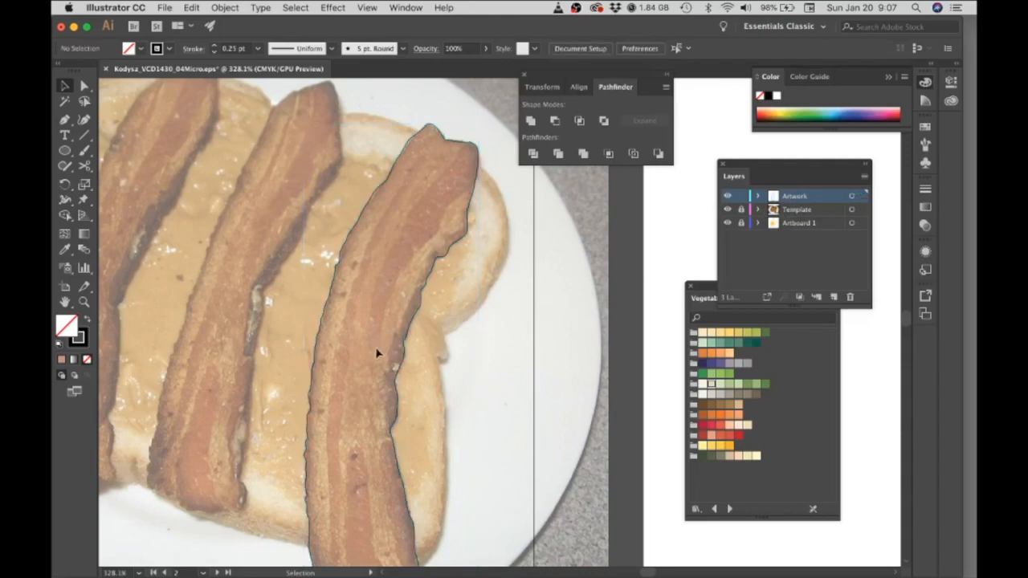
# Start a Pen tool path just beyond the strip's top end and trace the left inner streak's edge down the upper part.
pyautogui.moveTo(364, 360); pyautogui.dragTo(383, 291)
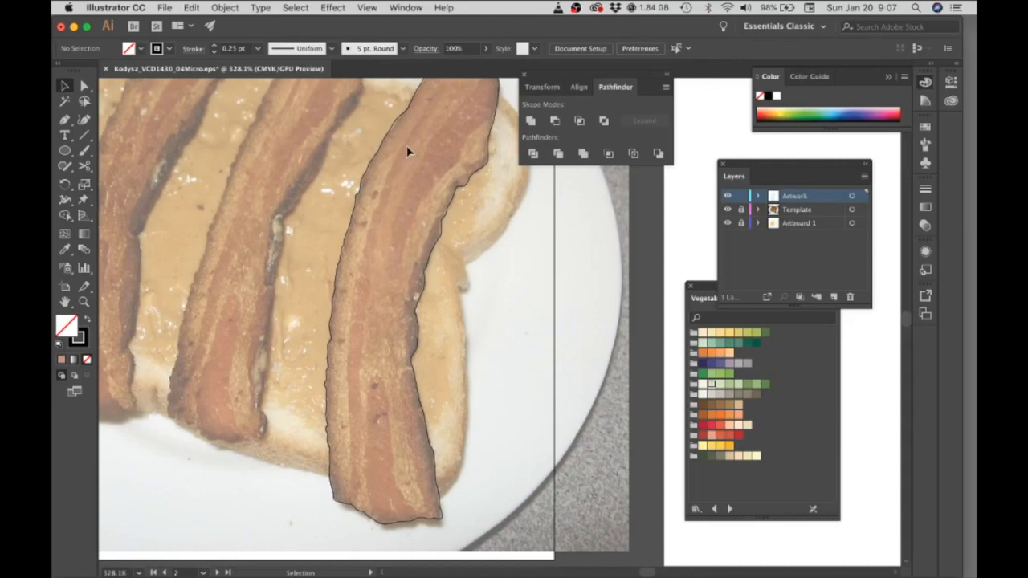
pyautogui.moveTo(415, 263); pyautogui.dragTo(391, 320)
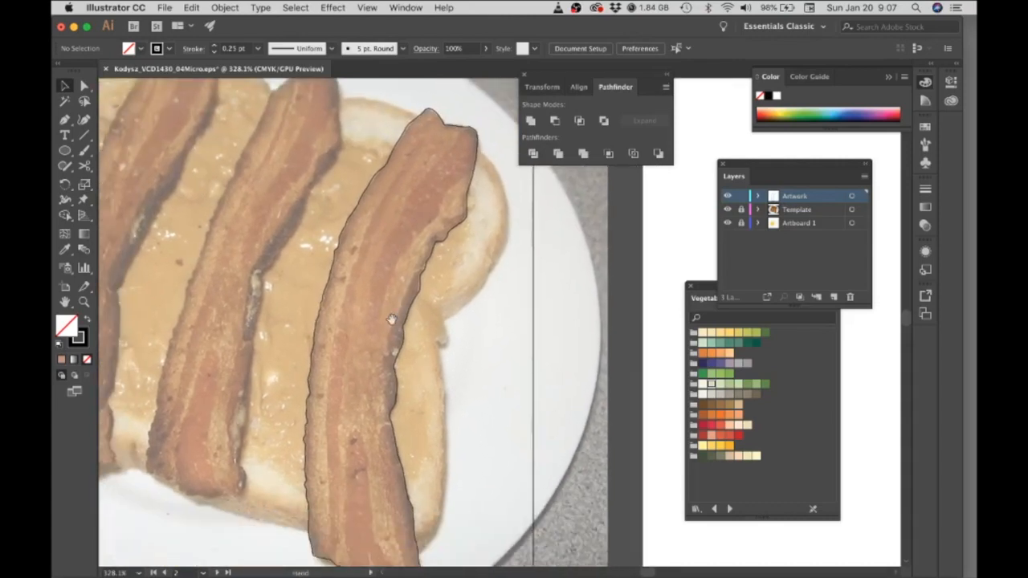
pyautogui.moveTo(413, 279); pyautogui.dragTo(405, 298)
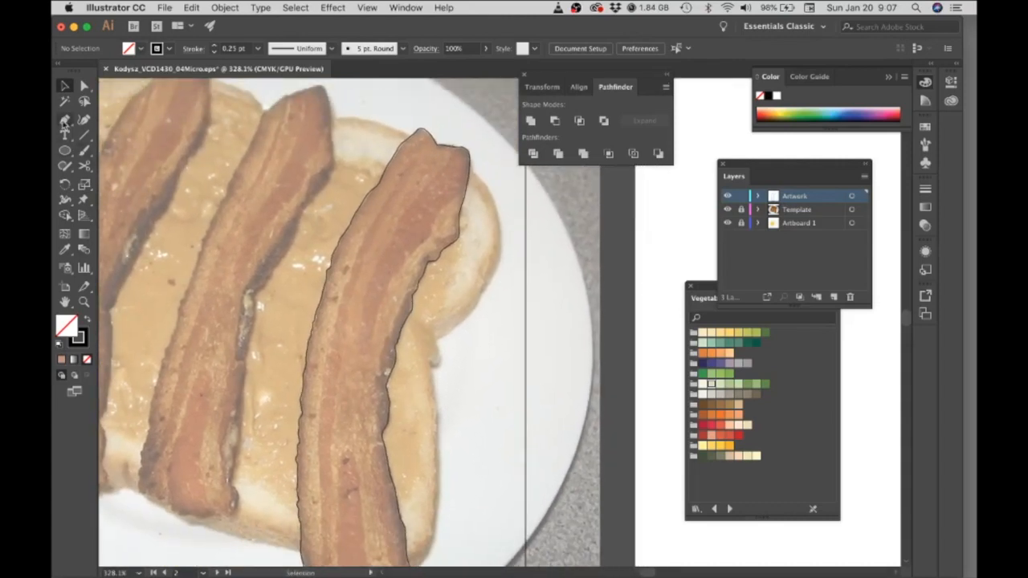
pyautogui.click(65, 120)
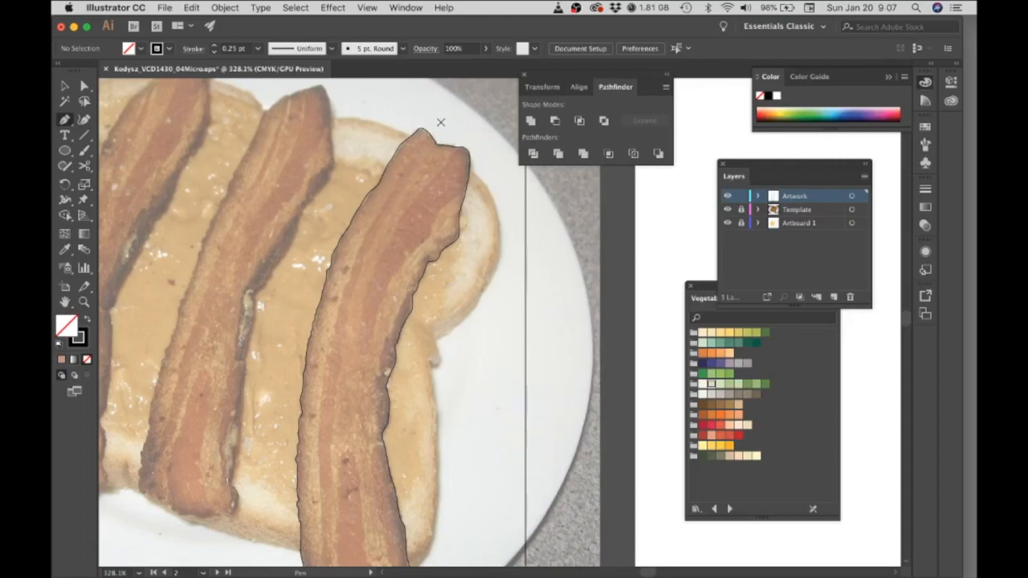
pyautogui.moveTo(427, 139); pyautogui.dragTo(453, 103)
pyautogui.moveTo(407, 167); pyautogui.dragTo(401, 178)
pyautogui.moveTo(366, 233); pyautogui.dragTo(357, 245)
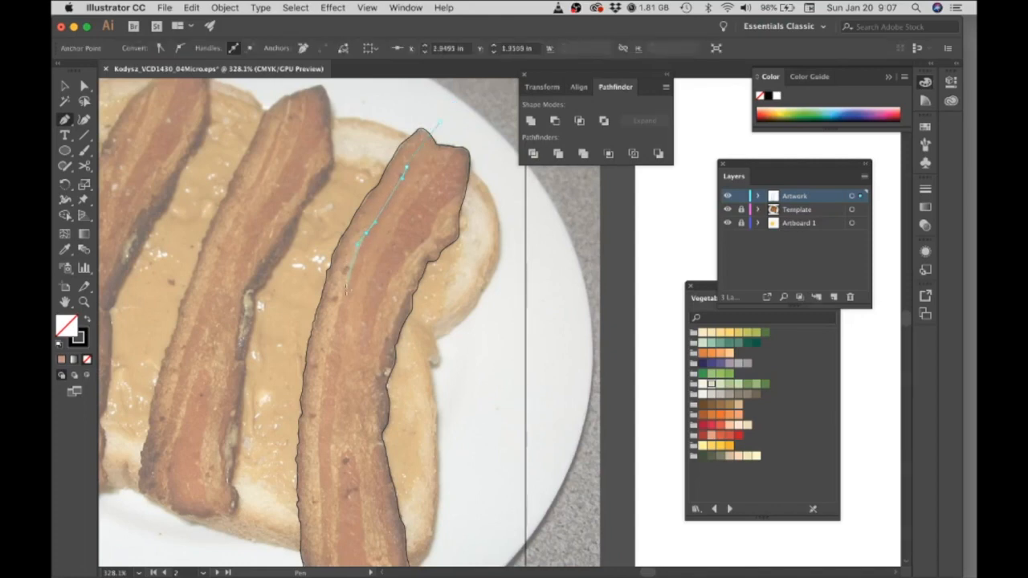
# Continue the path down the left inner streak and curve it below the strip's bottom edge to the lower right area.
pyautogui.scroll(-5, 344, 295)
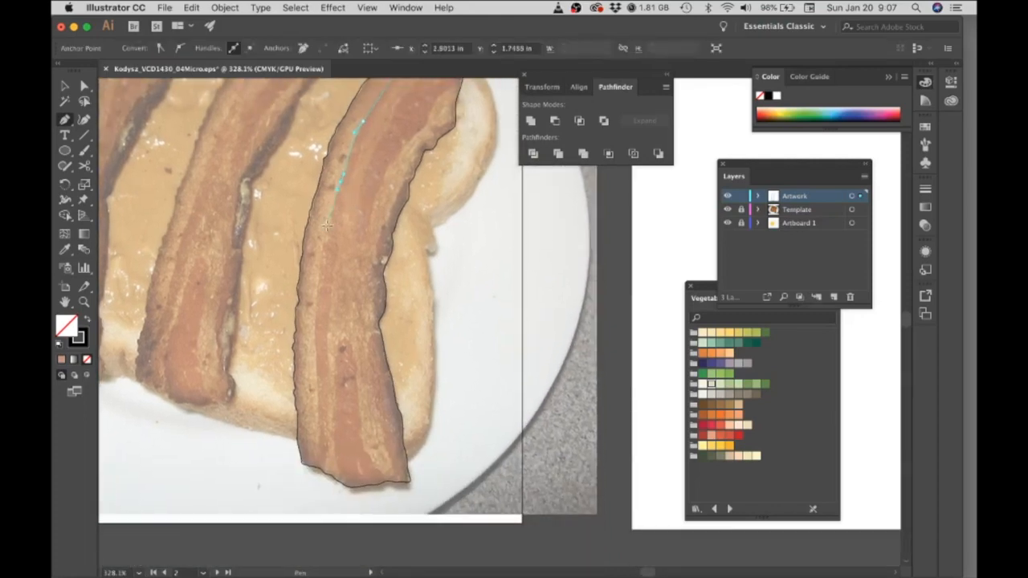
pyautogui.moveTo(326, 228); pyautogui.dragTo(316, 294)
pyautogui.moveTo(314, 353); pyautogui.dragTo(358, 440)
pyautogui.press('space')
pyautogui.click(370, 399)
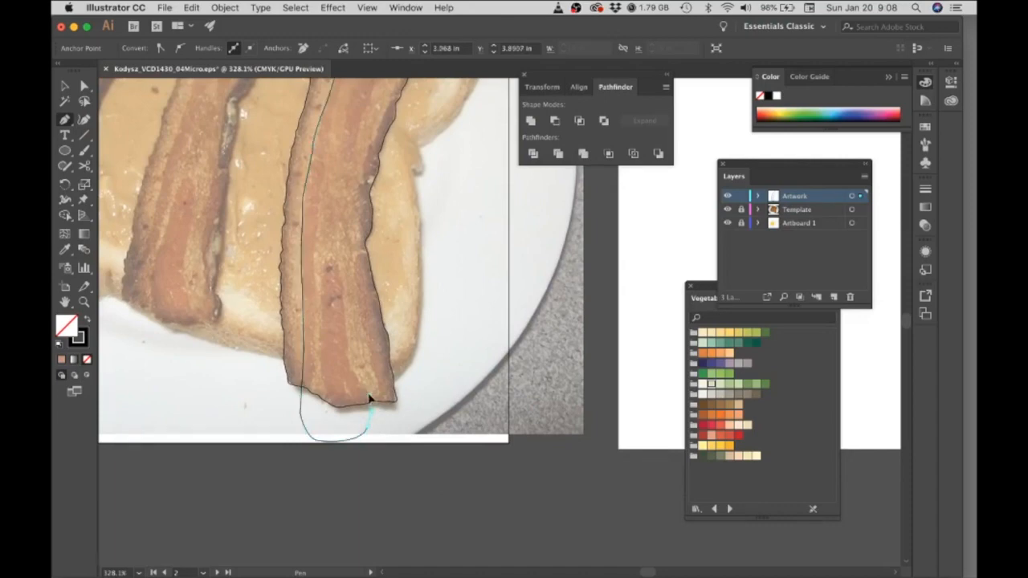
# Trace the path up the right side of the short reddish streak near the bottom and round its tip.
pyautogui.moveTo(350, 366); pyautogui.dragTo(349, 358)
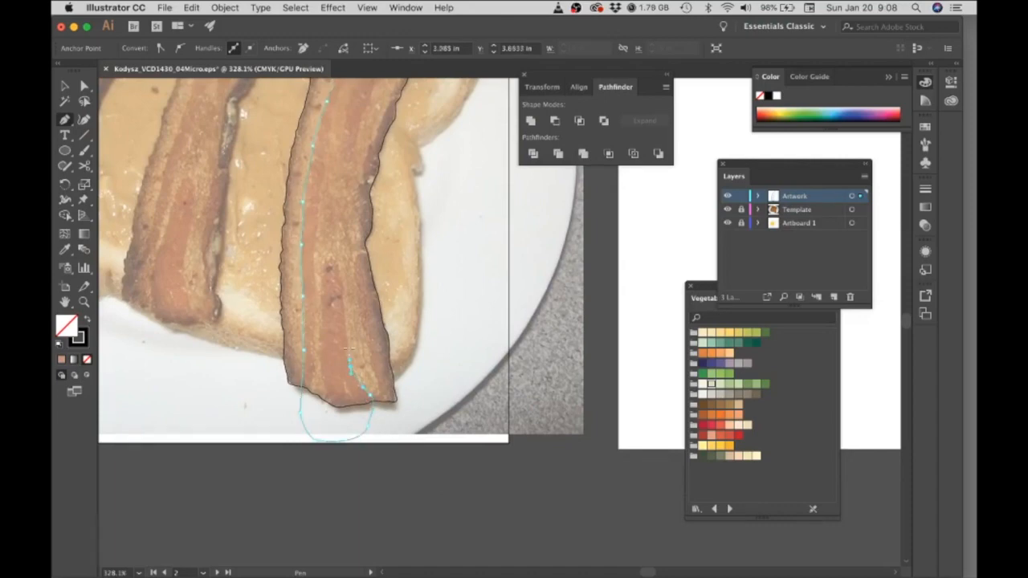
pyautogui.moveTo(342, 292); pyautogui.dragTo(335, 256)
pyautogui.keyDown('super'); pyautogui.click(326, 263); pyautogui.keyUp('super')
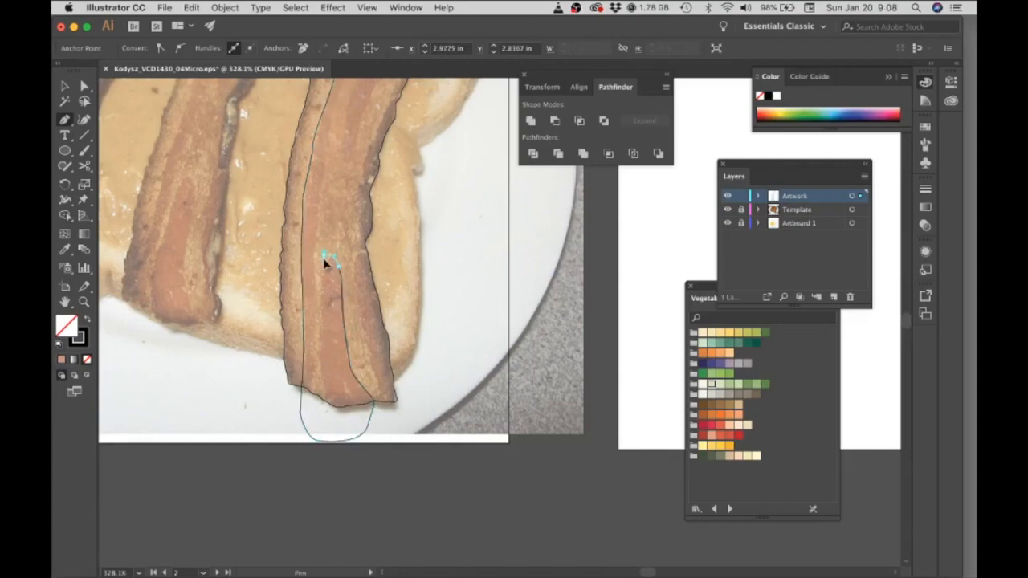
pyautogui.keyDown('super'); pyautogui.click(326, 261); pyautogui.keyUp('super')
pyautogui.moveTo(326, 262); pyautogui.dragTo(324, 271)
# Trace down the left side of the short reddish streak and loop the path just past the bacon's bottom edge.
pyautogui.click(322, 305)
pyautogui.click(320, 368)
pyautogui.moveTo(325, 399); pyautogui.dragTo(313, 416)
pyautogui.moveTo(308, 411); pyautogui.dragTo(305, 403)
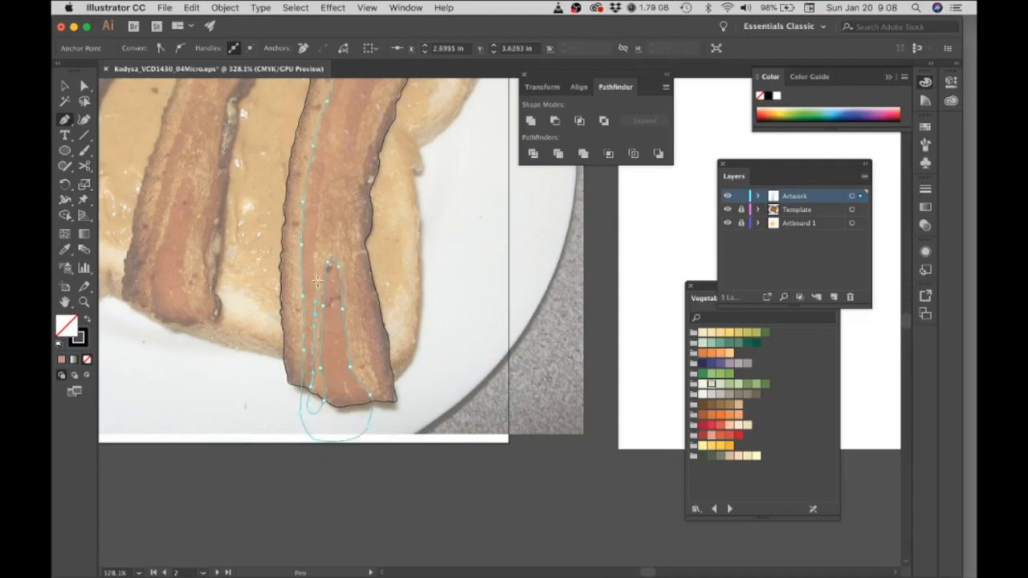
# Trace the path back up the inner streak's right side and close the shape beyond the strip's top end.
pyautogui.moveTo(321, 215)
pyautogui.mouseDown()
pyautogui.moveTo(296, 430)
pyautogui.moveTo(293, 388)
pyautogui.mouseUp()
pyautogui.moveTo(301, 348); pyautogui.dragTo(269, 461)
pyautogui.moveTo(293, 377); pyautogui.dragTo(366, 256)
pyautogui.click(365, 239)
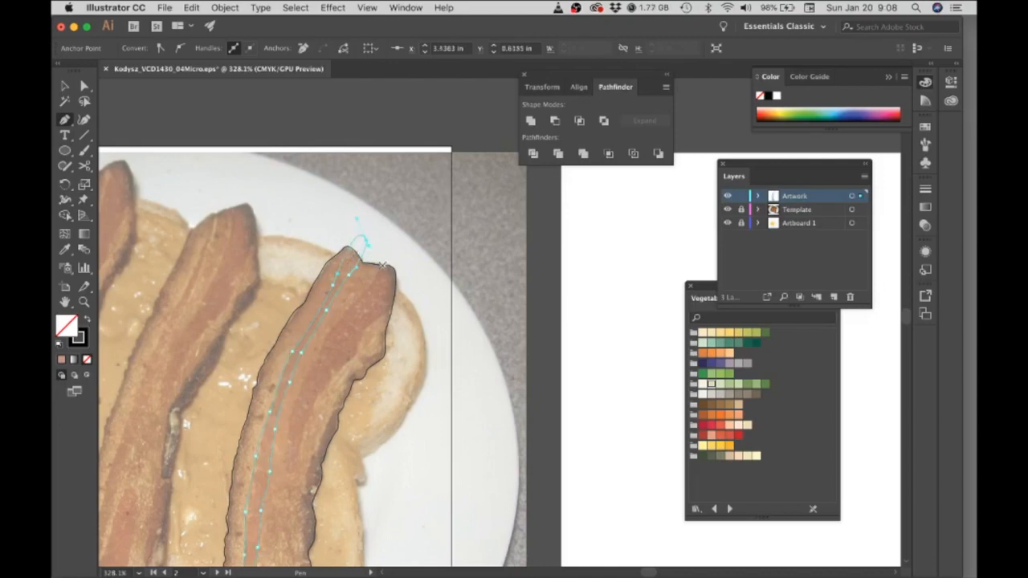
# Start a second Pen shape below the strip's lower right corner and trace the dark right-hand band up to mid-strip.
pyautogui.scroll(-5, 399, 257)
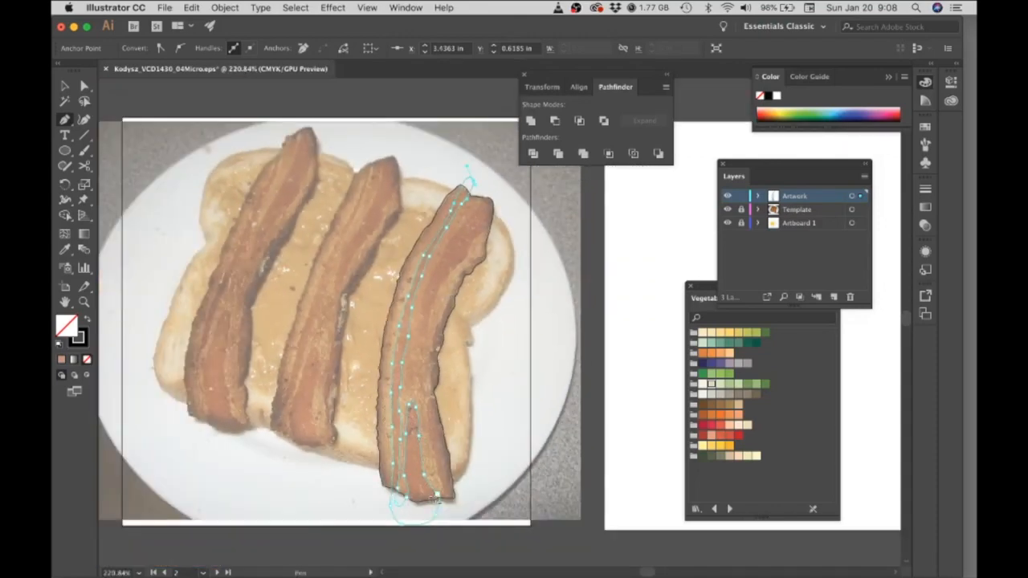
pyautogui.scroll(3, 461, 476)
pyautogui.moveTo(485, 477); pyautogui.dragTo(389, 477)
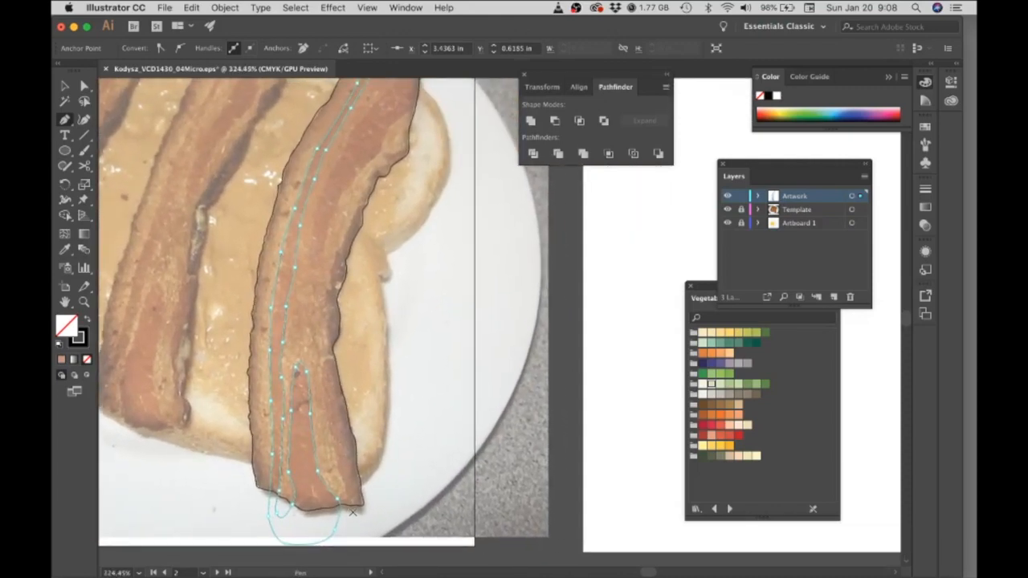
pyautogui.moveTo(370, 492); pyautogui.dragTo(341, 474)
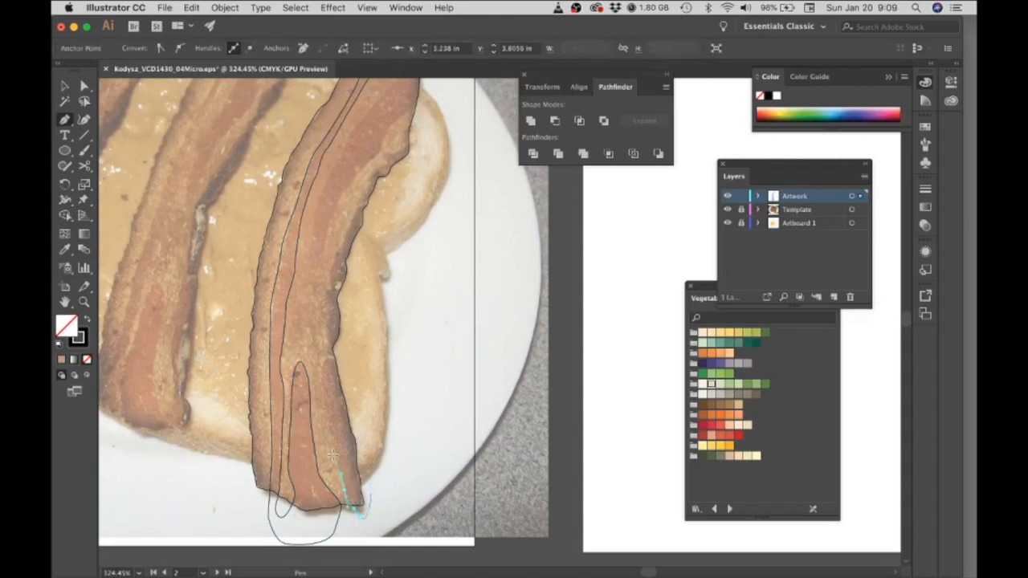
pyautogui.click(330, 419)
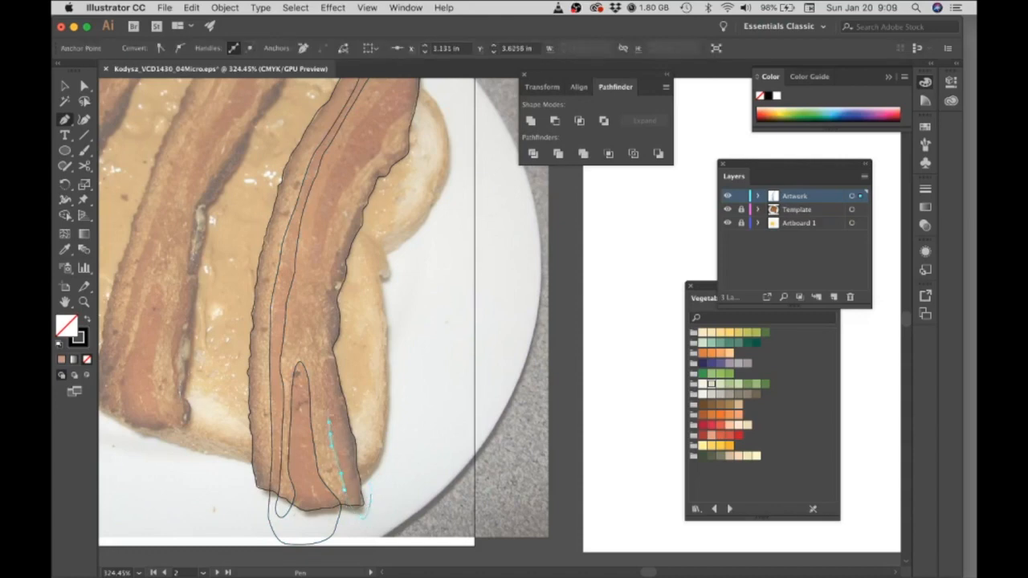
pyautogui.click(321, 365)
pyautogui.moveTo(325, 355); pyautogui.dragTo(328, 344)
pyautogui.moveTo(326, 308); pyautogui.dragTo(327, 294)
# Continue tracing the inner edge of the dark right-hand band up to the bulge on the strip's right side.
pyautogui.scroll(3, 334, 275)
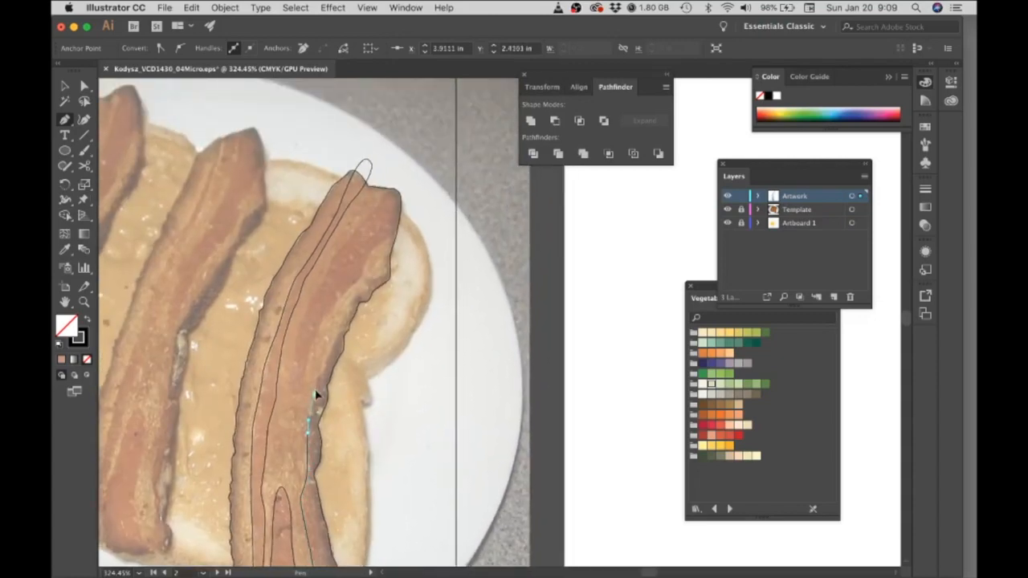
pyautogui.click(333, 337)
pyautogui.click(345, 313)
pyautogui.click(358, 289)
pyautogui.click(389, 271)
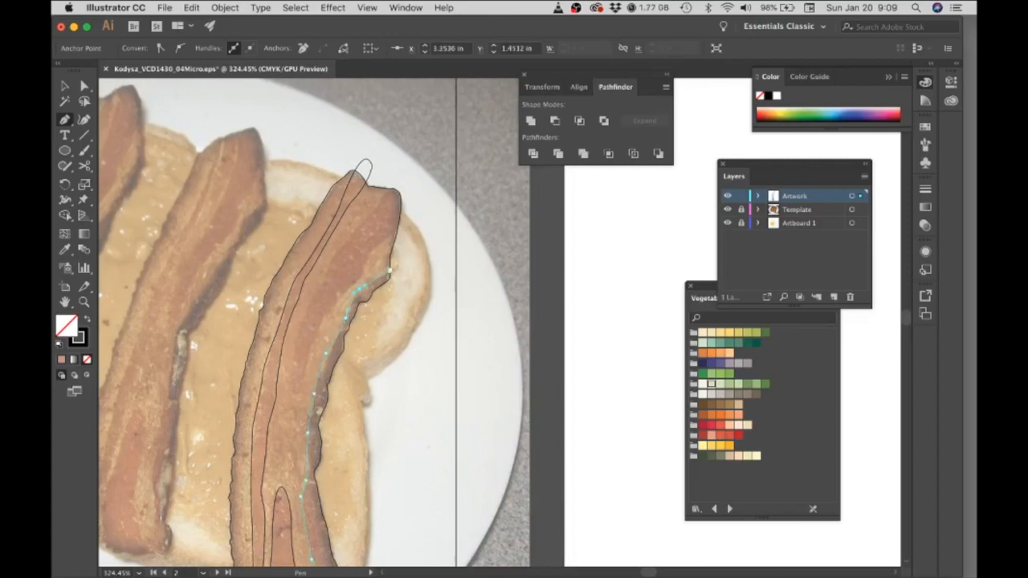
# Loop the path outside the bacon outline and bring it down the right side to close below the lower right corner.
pyautogui.moveTo(389, 270); pyautogui.dragTo(386, 305)
pyautogui.moveTo(380, 313); pyautogui.dragTo(369, 330)
pyautogui.press('space')
pyautogui.moveTo(372, 404); pyautogui.dragTo(351, 313)
pyautogui.moveTo(353, 366); pyautogui.dragTo(388, 351)
pyautogui.press('space')
pyautogui.moveTo(375, 387); pyautogui.dragTo(378, 397)
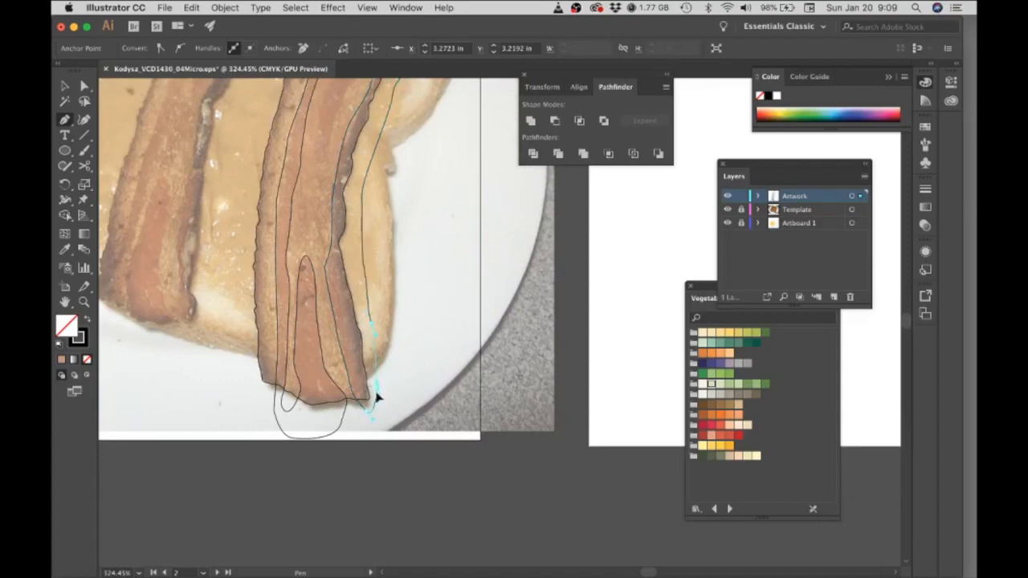
# Draw a third closed Pen shape around the reddish streak in the strip's upper half, overlapping the bacon's top right edge.
pyautogui.press('space')
pyautogui.moveTo(415, 249); pyautogui.dragTo(404, 488)
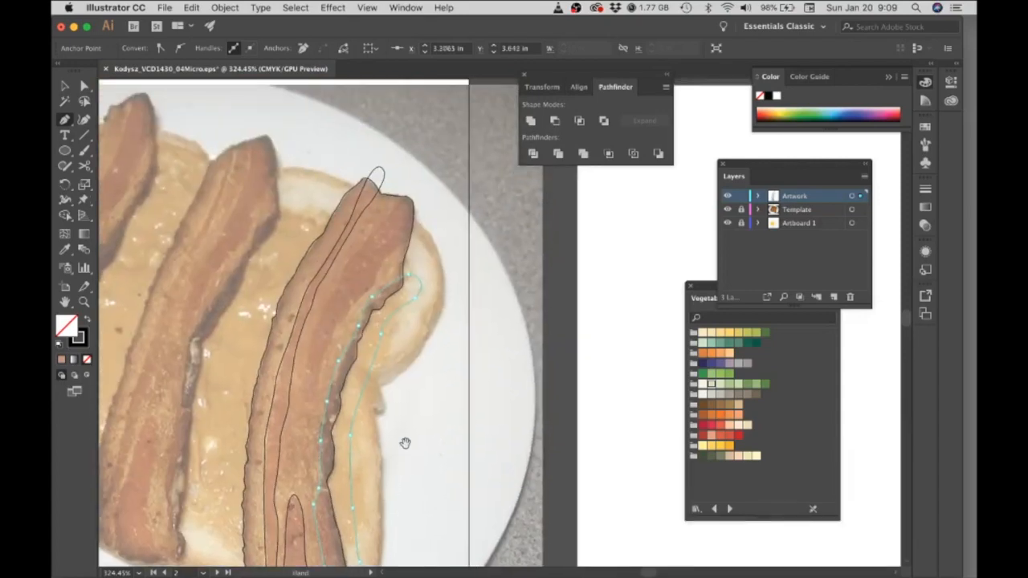
pyautogui.moveTo(416, 183); pyautogui.dragTo(336, 279)
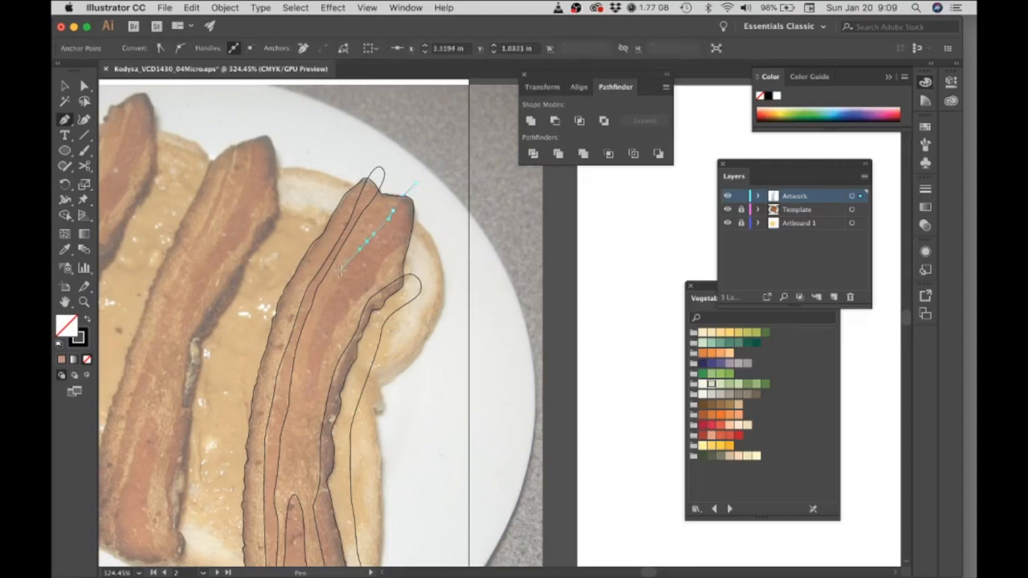
pyautogui.moveTo(319, 316); pyautogui.dragTo(316, 367)
pyautogui.moveTo(340, 325); pyautogui.dragTo(432, 219)
pyautogui.moveTo(417, 183); pyautogui.dragTo(408, 181)
# Adjust the reddish streak shape's anchor points and handles with Direct Selection where it passes the strip's top right edge.
pyautogui.click(84, 86)
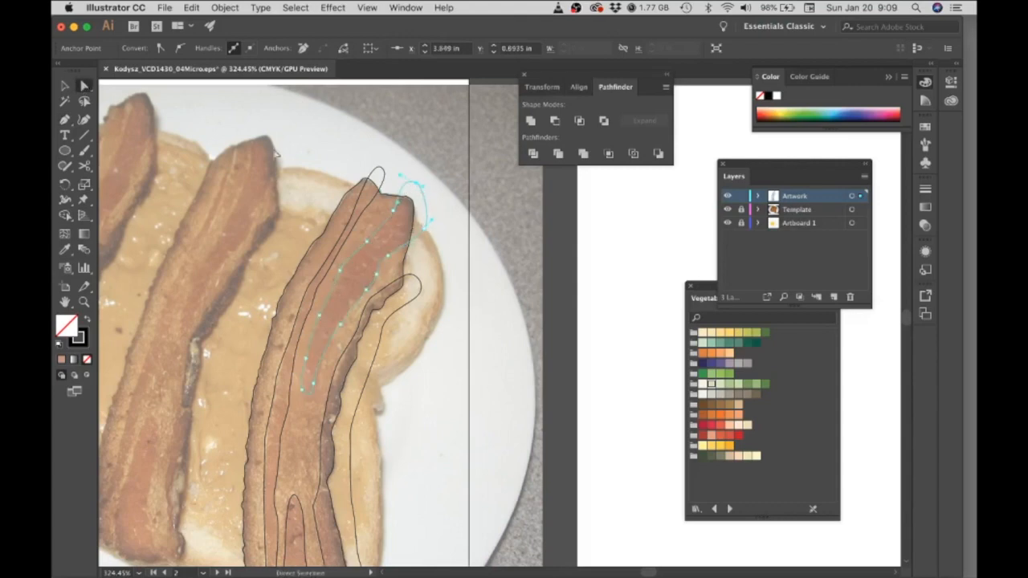
pyautogui.keyDown('super'); pyautogui.click(404, 212); pyautogui.keyUp('super')
pyautogui.moveTo(529, 320); pyautogui.dragTo(538, 319)
pyautogui.moveTo(456, 231); pyautogui.dragTo(427, 286)
pyautogui.moveTo(403, 212); pyautogui.dragTo(432, 225)
# Adjust the long left streak shape's anchor points and handles at the strip's top end.
pyautogui.click(335, 176)
pyautogui.moveTo(339, 191); pyautogui.dragTo(354, 175)
pyautogui.moveTo(336, 134); pyautogui.dragTo(352, 178)
pyautogui.moveTo(445, 363); pyautogui.dragTo(393, 380)
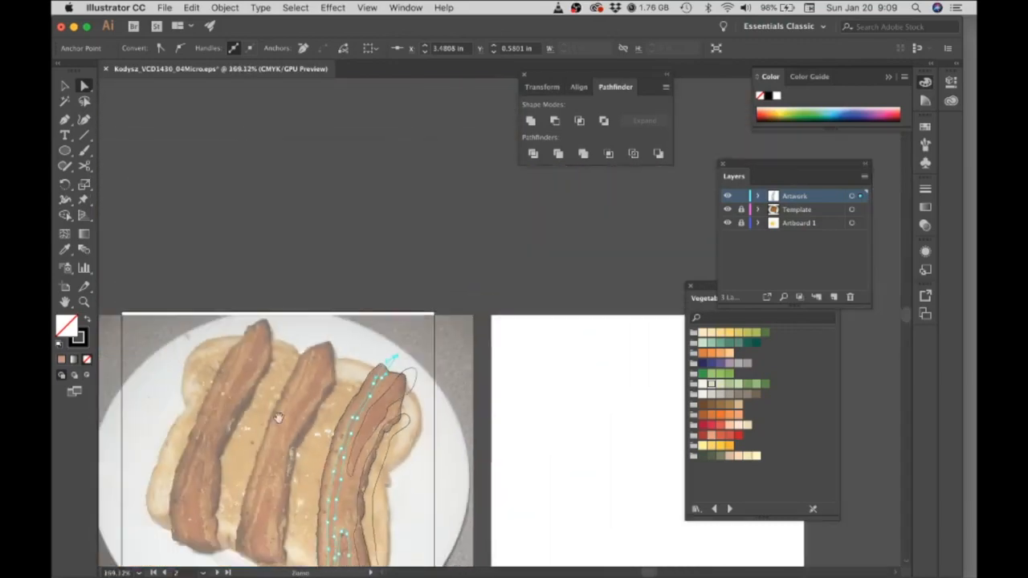